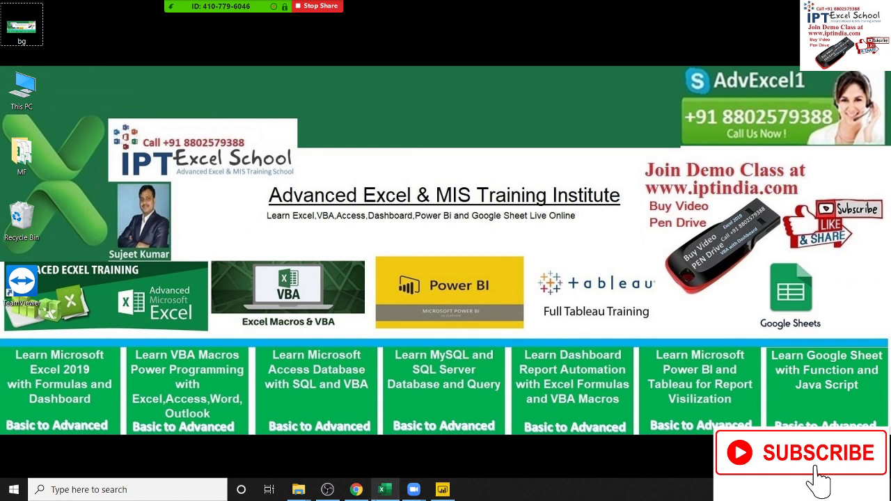
- Check Excel, select the STATE column of Table2 in Power BI, then switch to Chrome
click(384, 495)
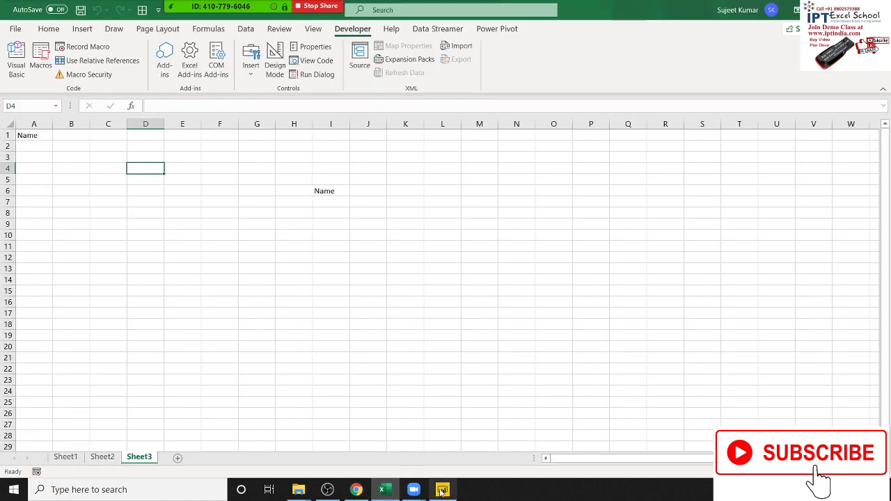
click(442, 491)
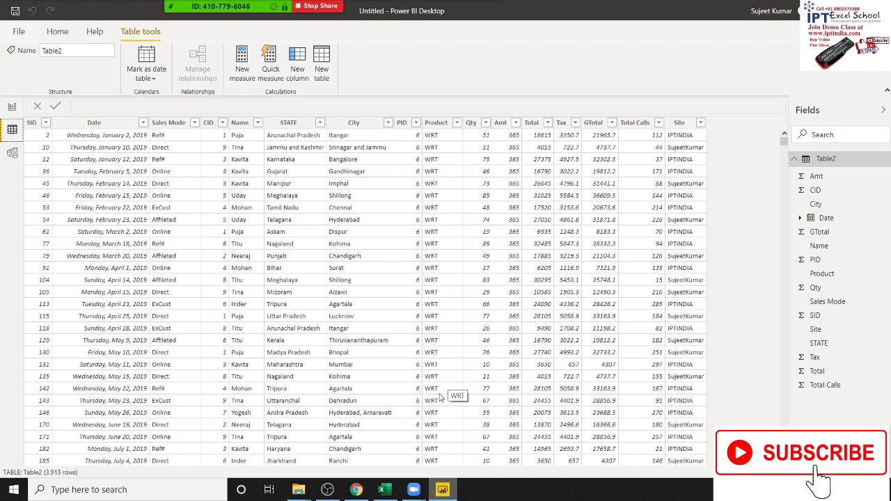
click(284, 193)
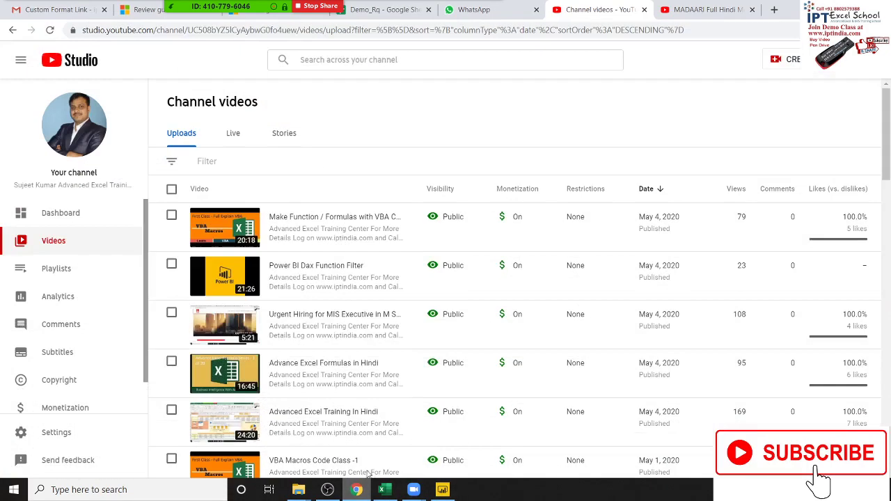
click(356, 490)
- Open the Microsoft Docs DAX function reference in a new Chrome tab and reload it
click(774, 12)
text(s)
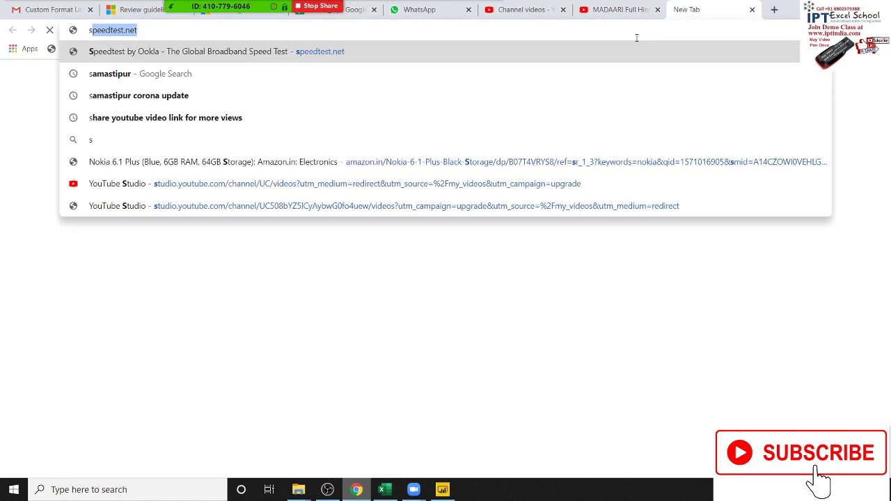
key(Escape)
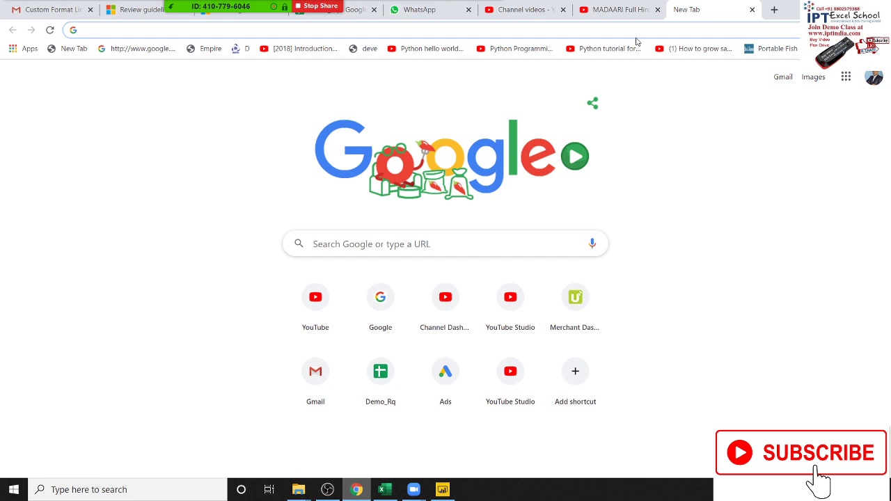
text(dax)
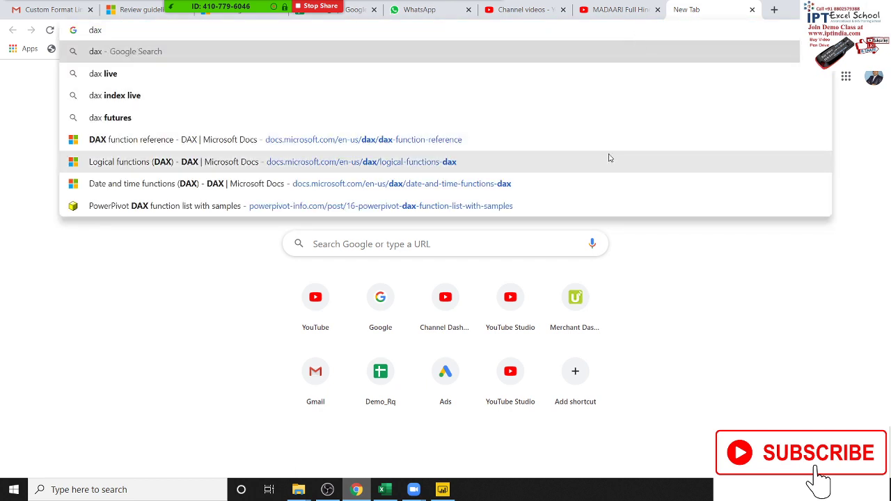
click(600, 147)
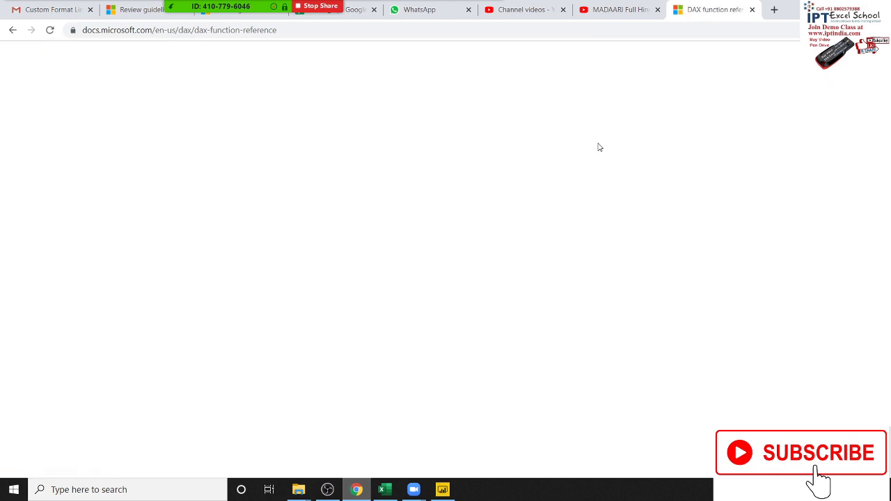
click(322, 33)
key(Return)
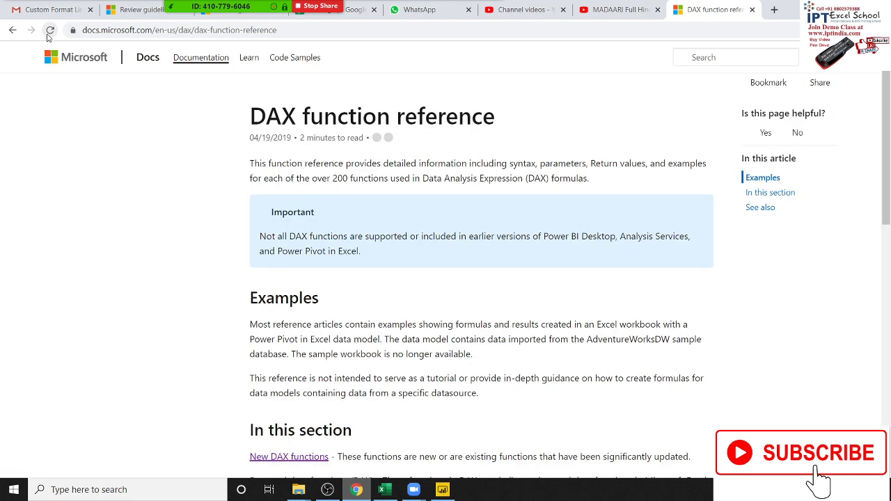
- Scroll the DAX reference and open the Text functions page
scroll(418, 325, down, 2)
scroll(418, 325, down, 2)
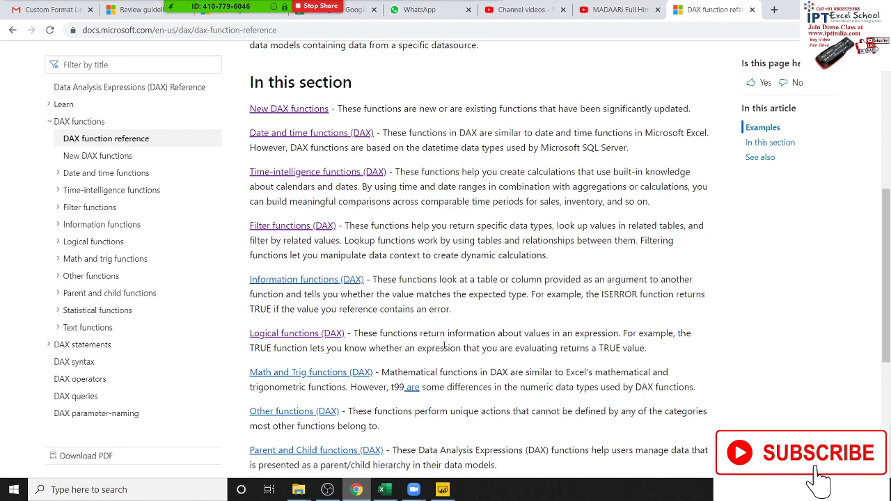
scroll(442, 346, down, 2)
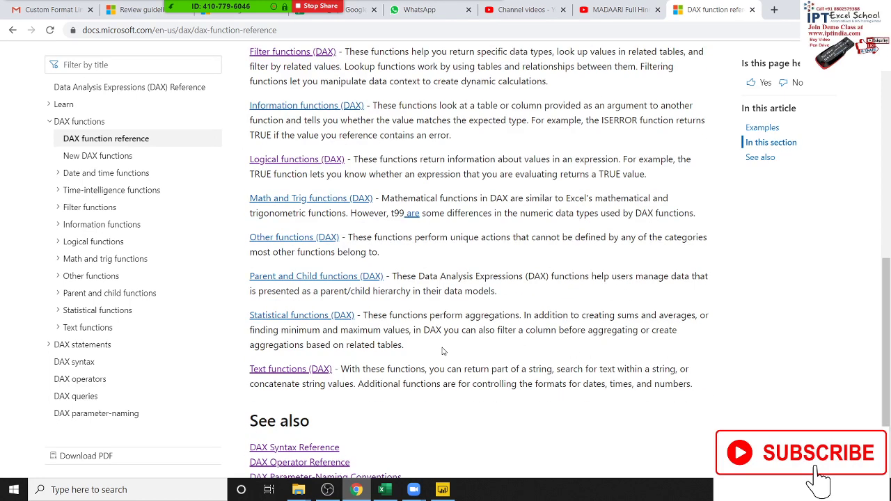
click(300, 370)
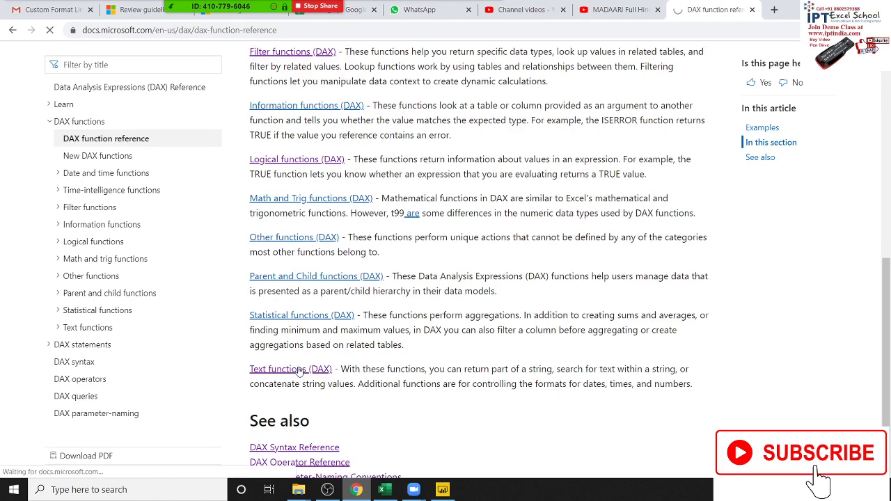
- Read through the DAX text functions list, highlighting the UNICHAR function
scroll(370, 330, down, 2)
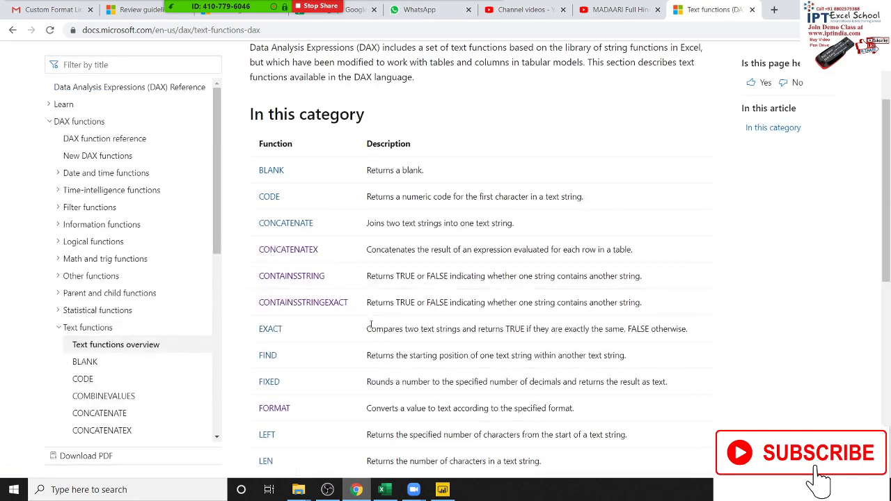
scroll(371, 324, down, 1)
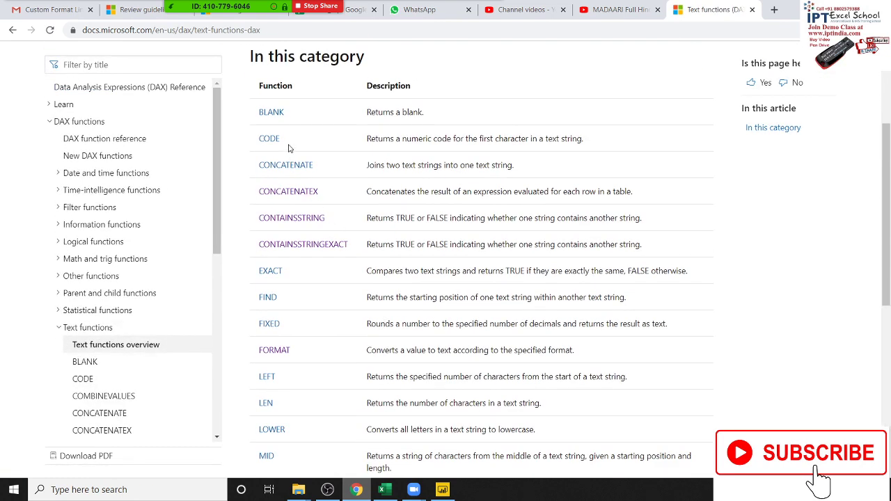
drag(289, 148, 249, 147)
scroll(353, 417, down, 1)
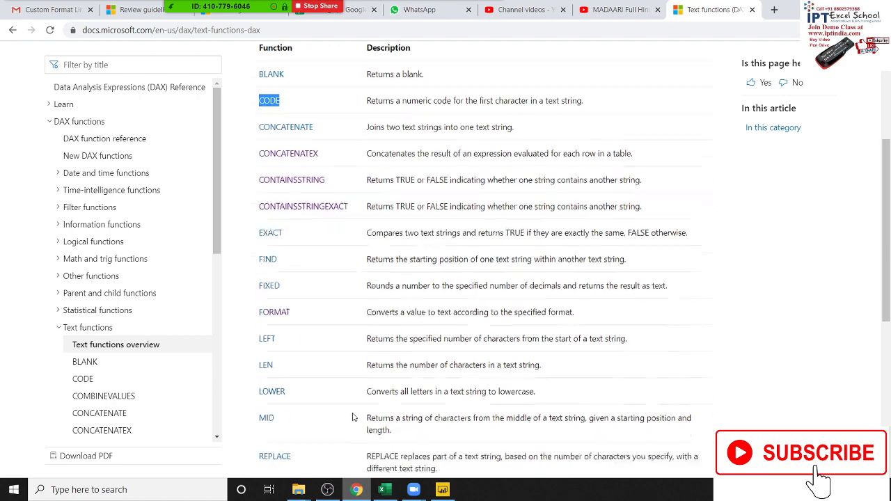
scroll(353, 416, down, 3)
scroll(353, 416, down, 2)
scroll(353, 416, down, 1)
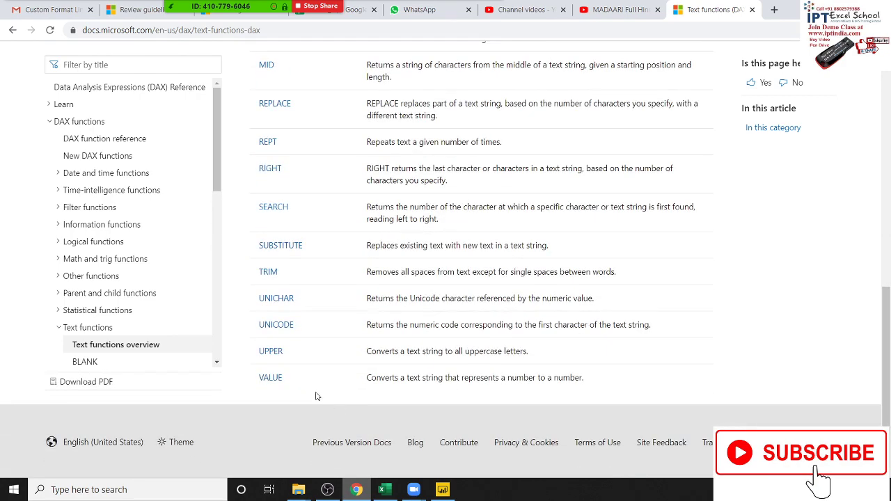
scroll(305, 384, up, 2)
scroll(310, 389, down, 2)
scroll(282, 382, up, 2)
scroll(282, 382, up, 4)
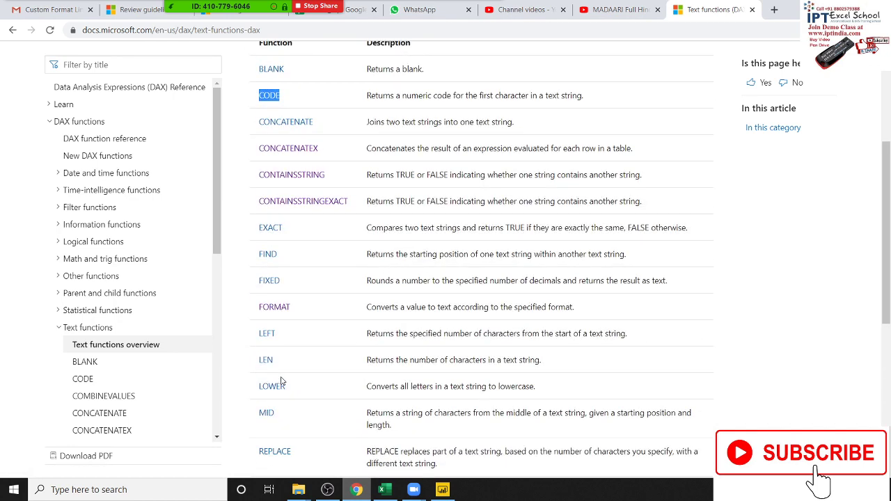
scroll(314, 397, up, 1)
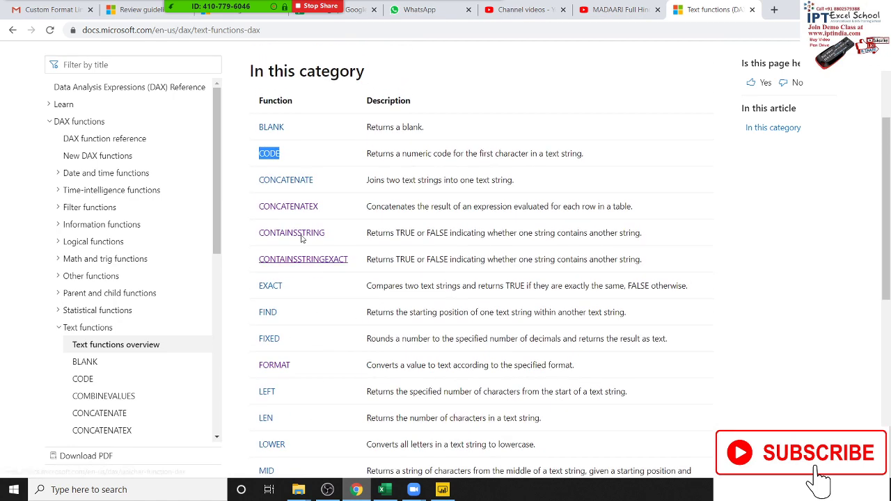
scroll(310, 344, down, 1)
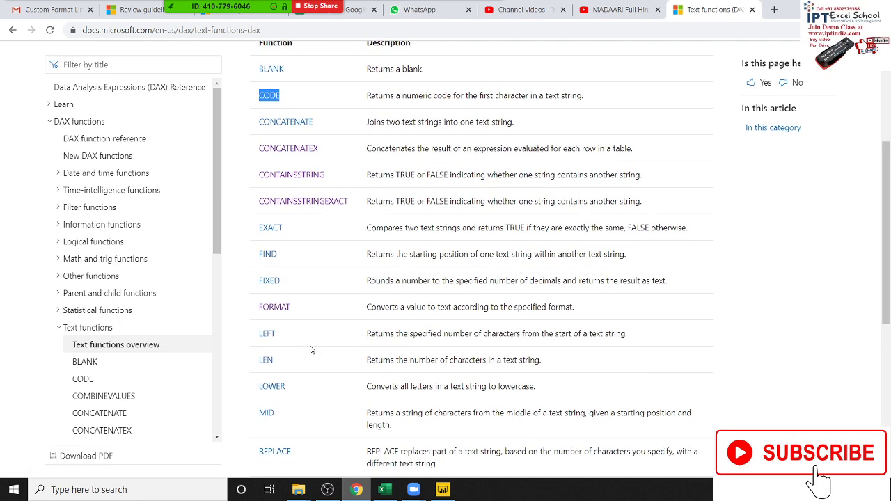
scroll(311, 346, down, 1)
scroll(312, 348, down, 2)
scroll(311, 349, down, 1)
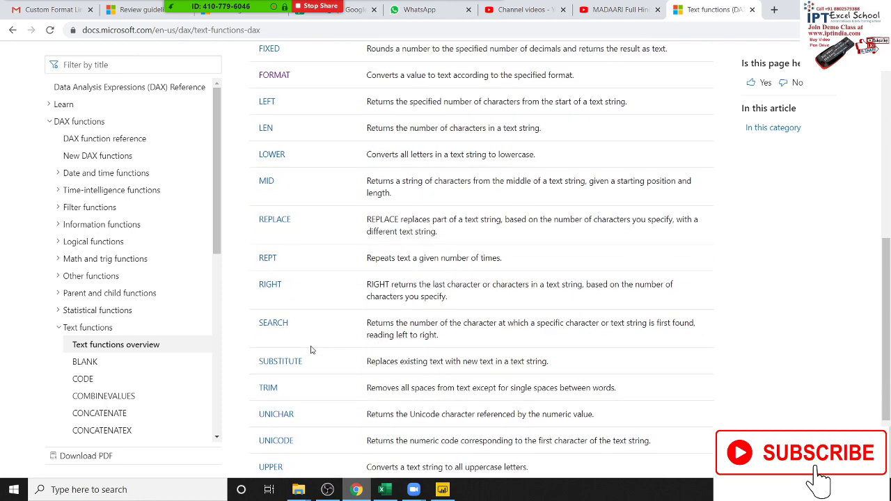
scroll(311, 350, up, 3)
scroll(311, 349, up, 1)
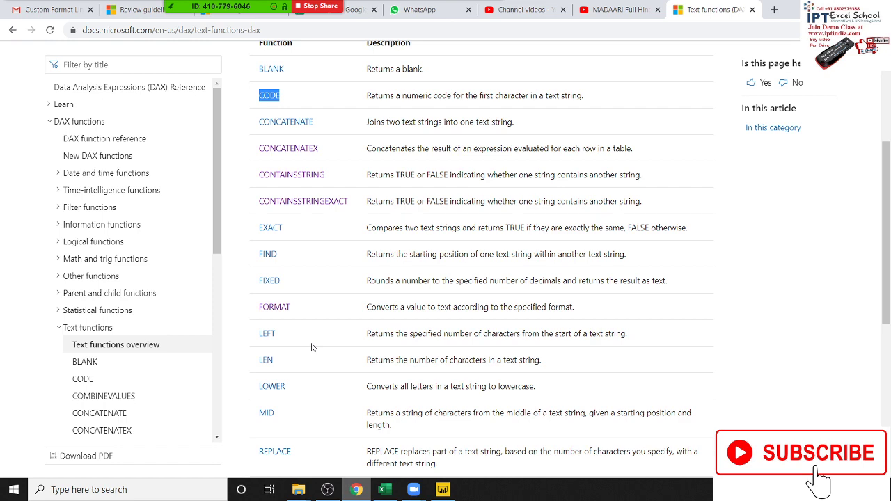
scroll(337, 350, down, 1)
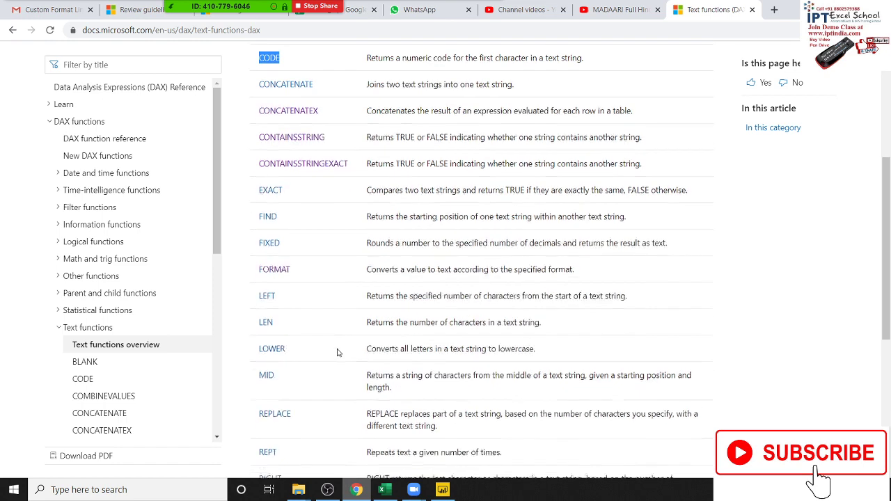
scroll(334, 353, down, 2)
scroll(332, 358, down, 1)
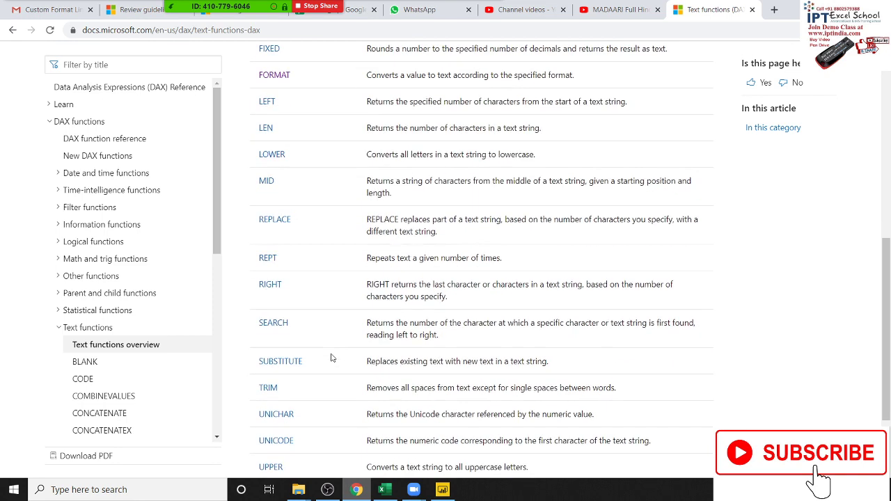
scroll(332, 358, down, 1)
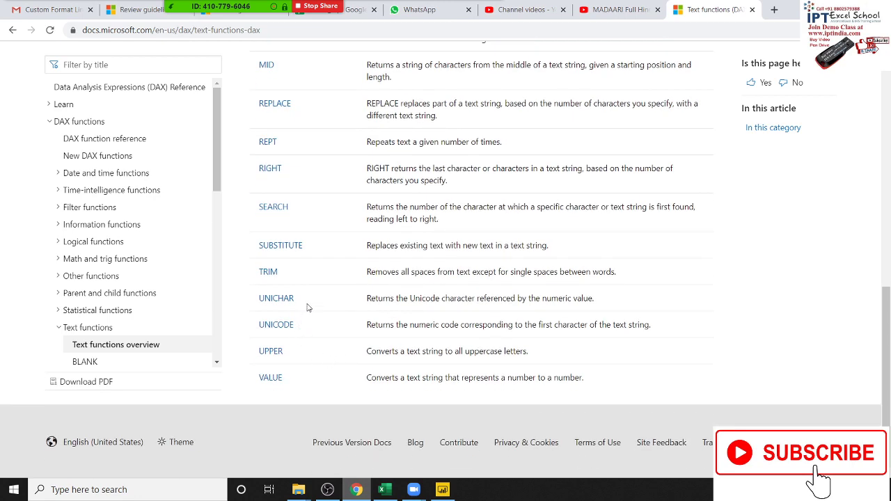
drag(297, 307, 259, 306)
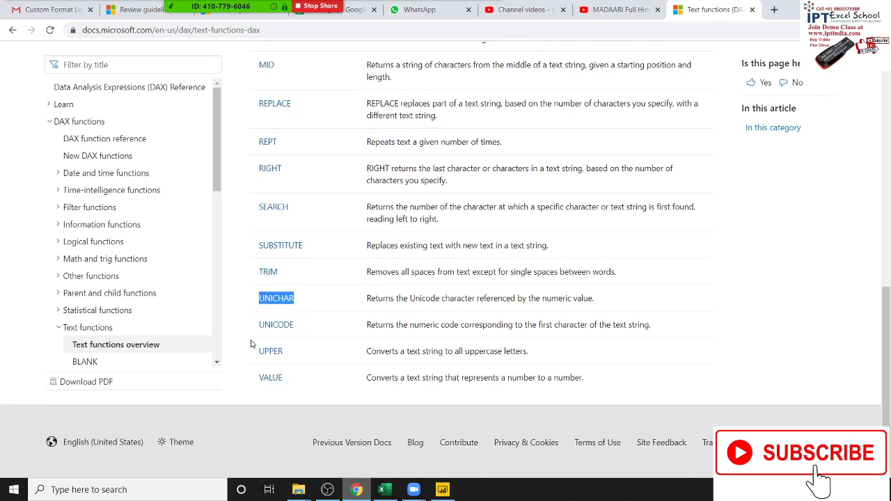
scroll(252, 343, up, 3)
scroll(406, 249, up, 2)
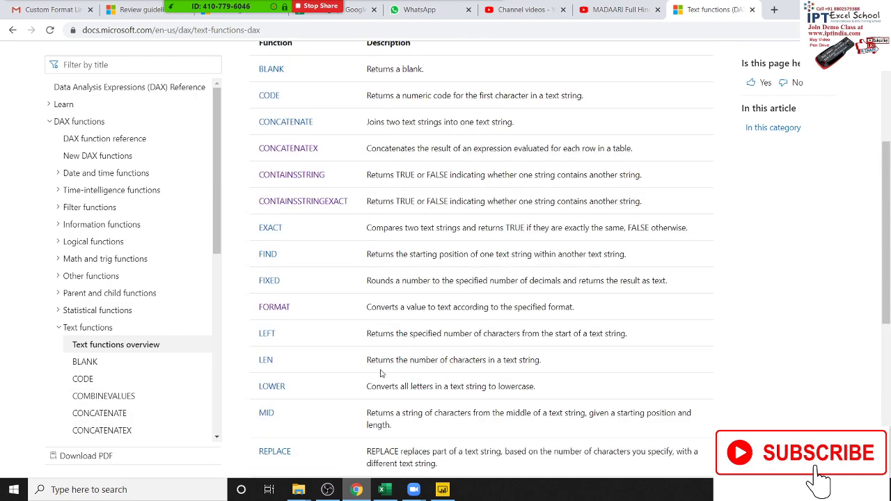
scroll(394, 274, up, 3)
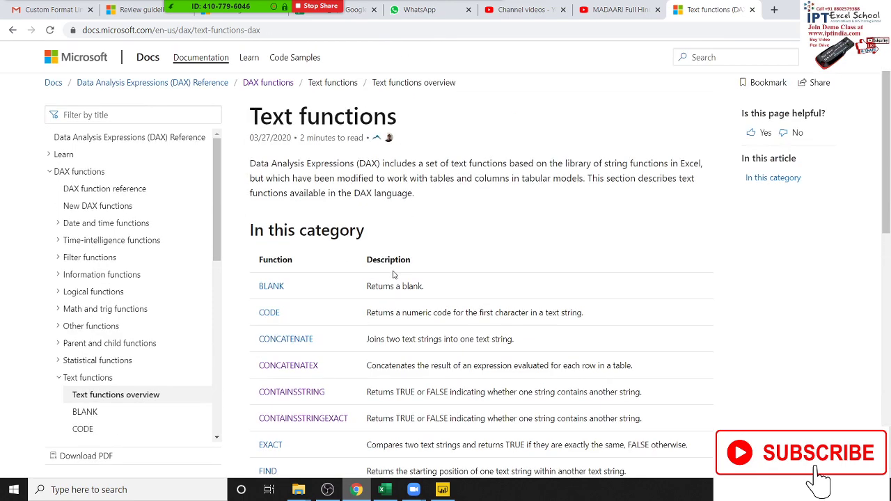
- Glance at Excel, clear the UNICHAR highlight on the docs page, then return to Excel
click(381, 489)
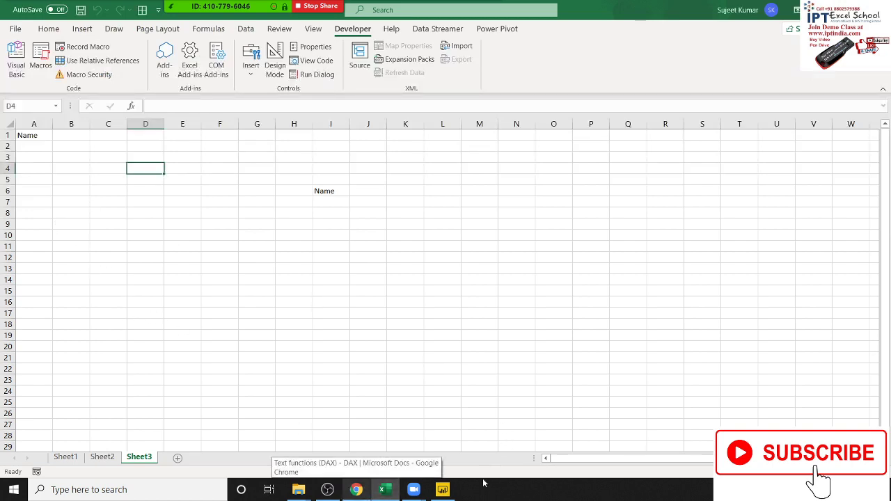
click(356, 490)
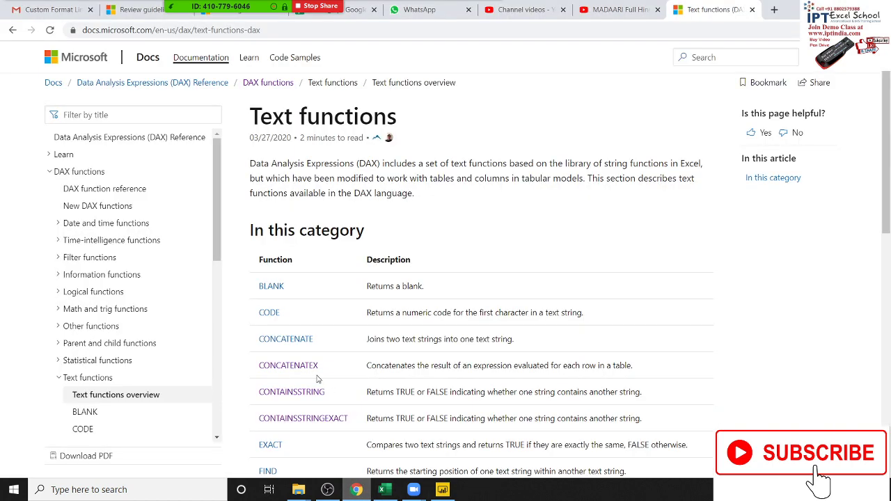
scroll(313, 372, down, 1)
scroll(306, 359, down, 3)
scroll(299, 341, down, 3)
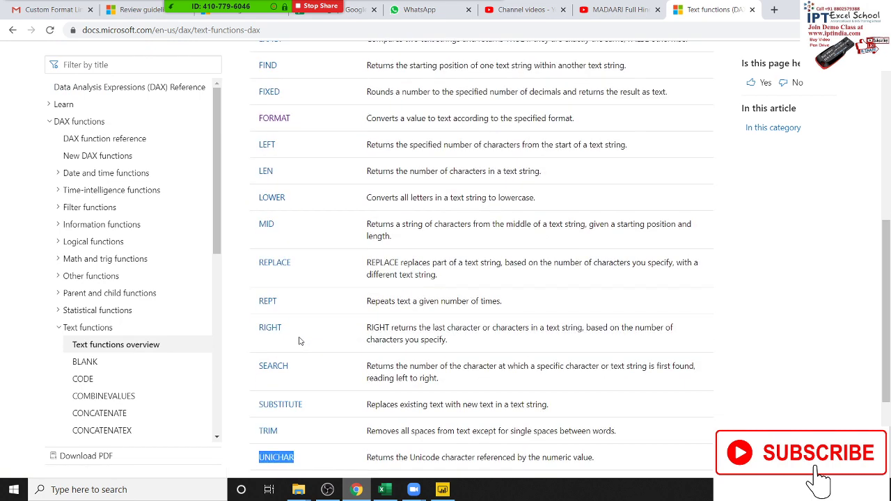
click(284, 435)
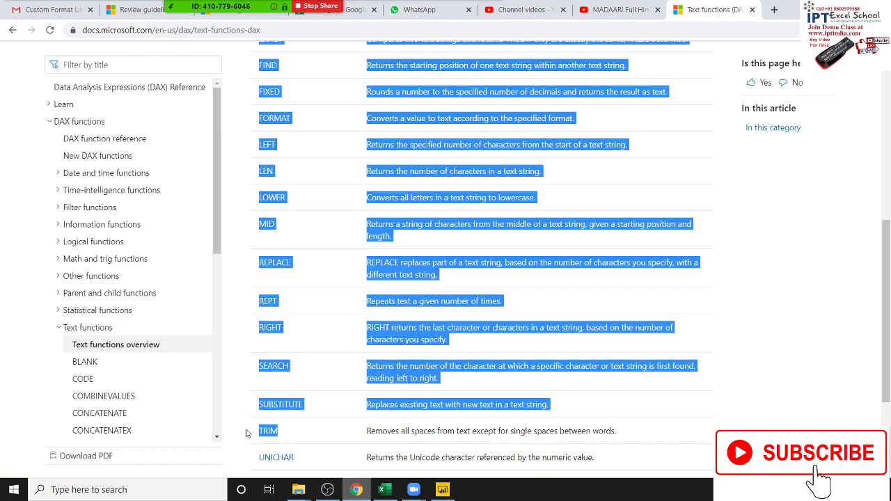
click(300, 434)
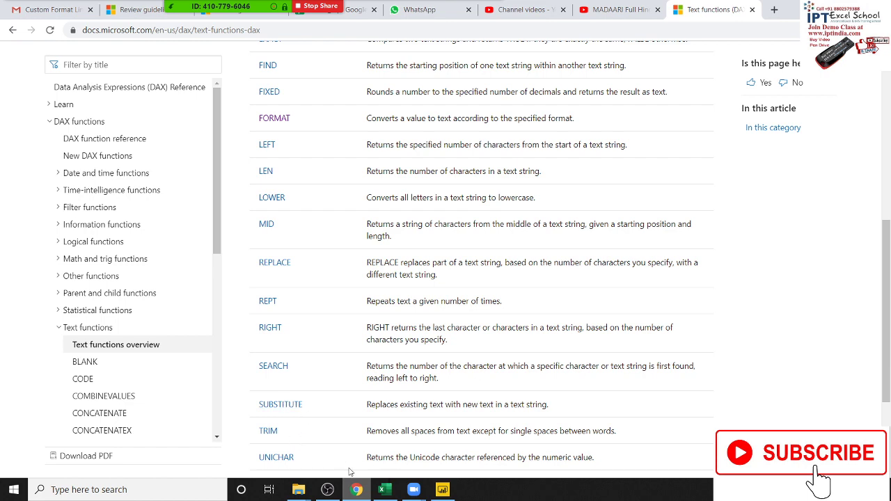
click(381, 489)
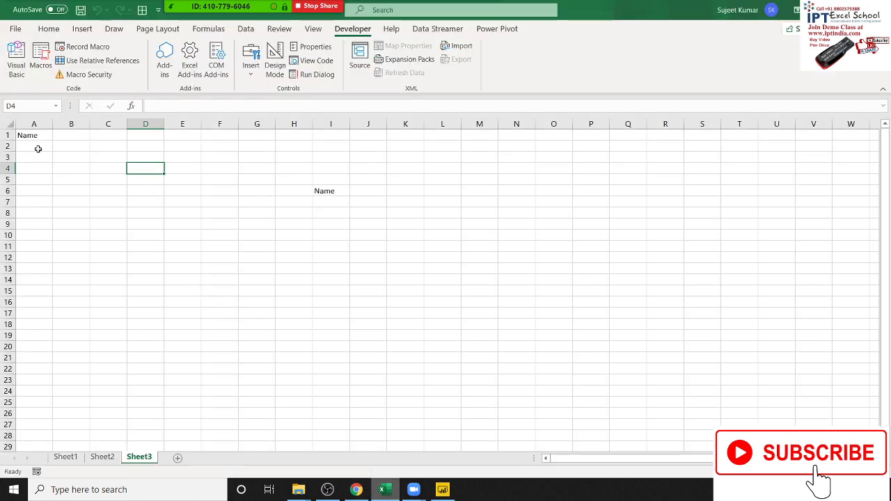
- Clear the Name entries from I5:I8 and A1:A4 on Sheet3
drag(344, 179, 343, 208)
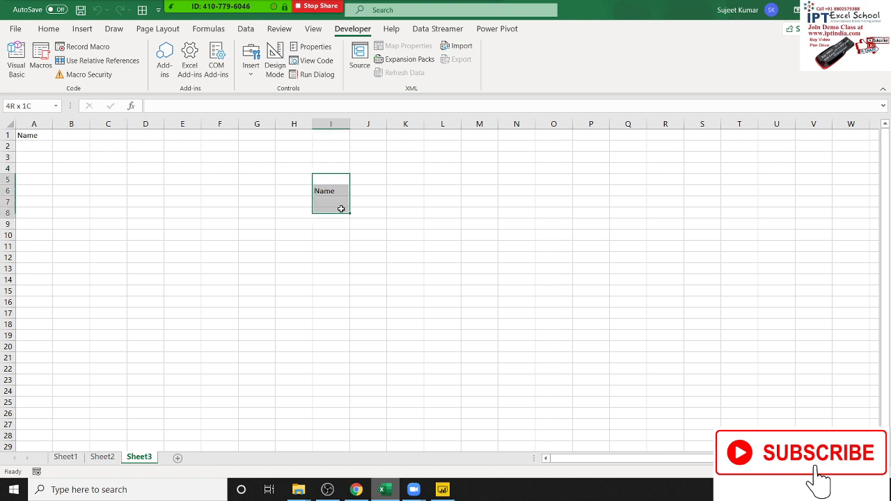
key(Delete)
drag(22, 165, 21, 134)
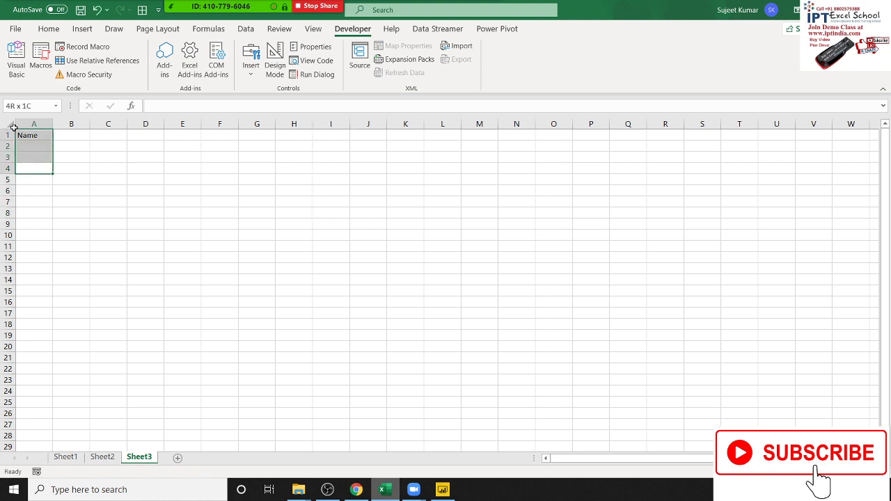
key(Delete)
- Start an entry in E6, discard it, and switch back to the DAX documentation
click(188, 191)
double_click(188, 191)
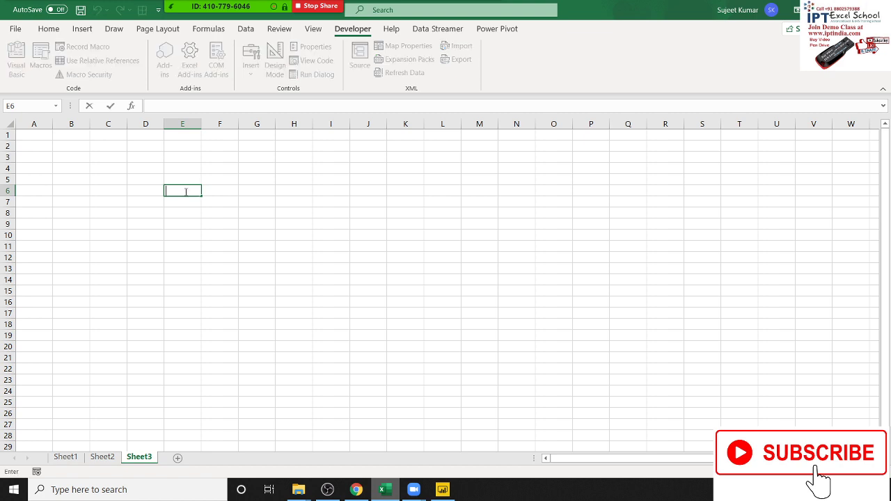
text(Sujet)
key(alt+Return)
key(Escape)
key(alt+Tab)
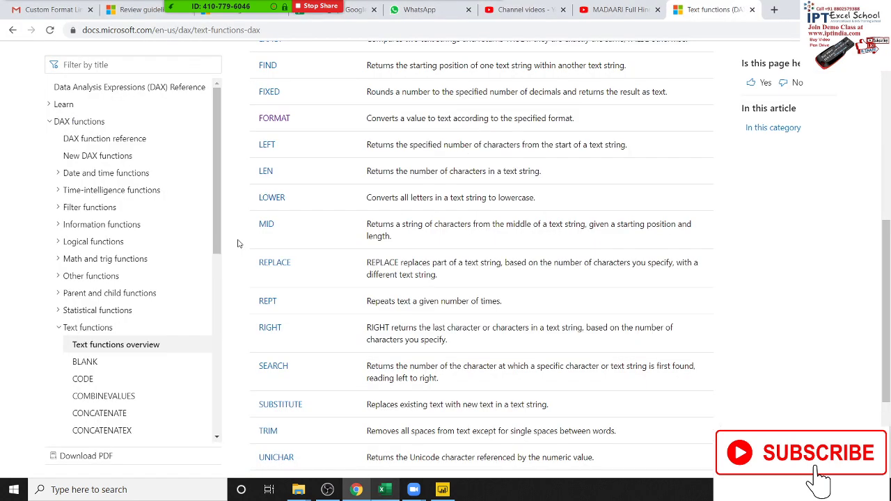
scroll(183, 193, up, 1)
- Load FLOC.txt into Power BI Desktop through Get data > Text/CSV
click(442, 490)
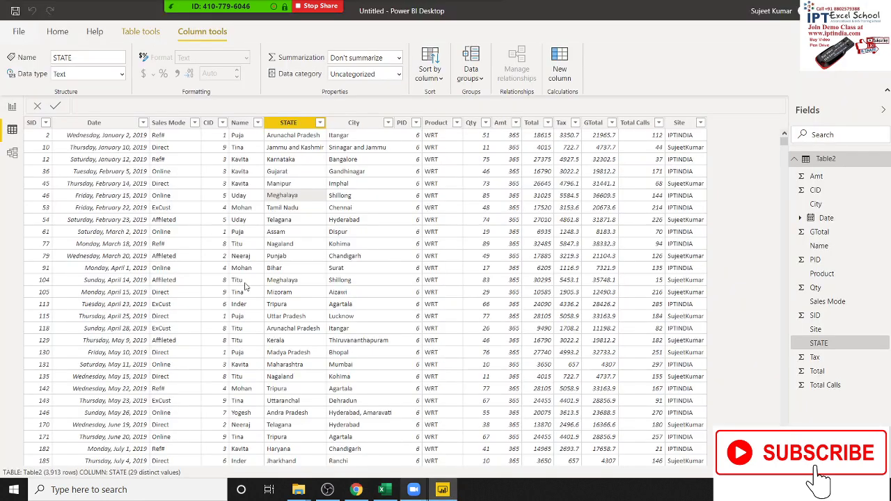
click(28, 34)
key(Escape)
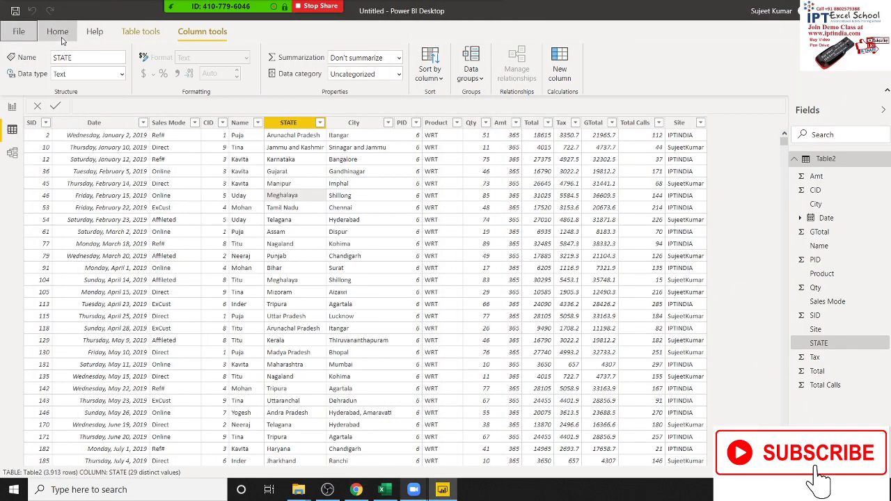
click(57, 32)
click(78, 78)
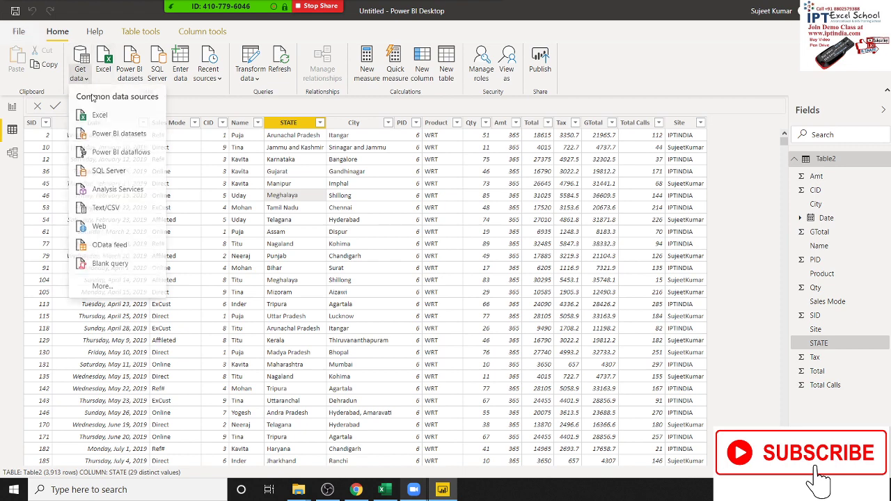
click(97, 117)
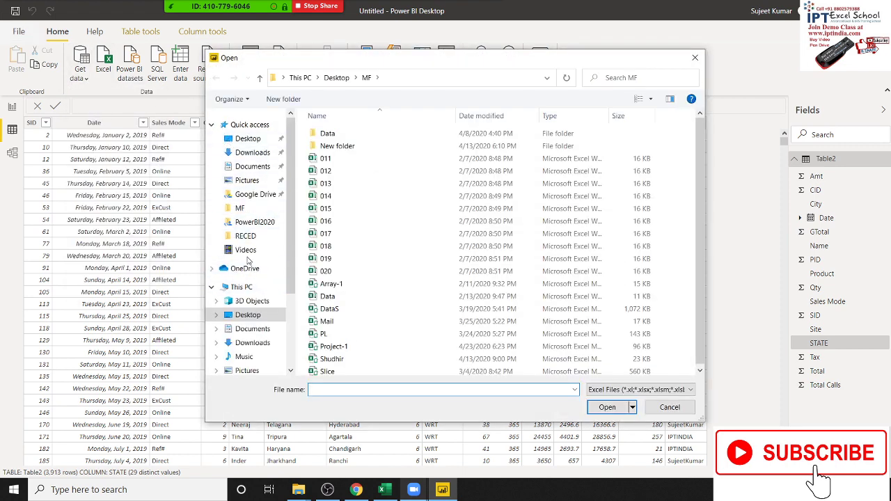
key(Escape)
click(87, 77)
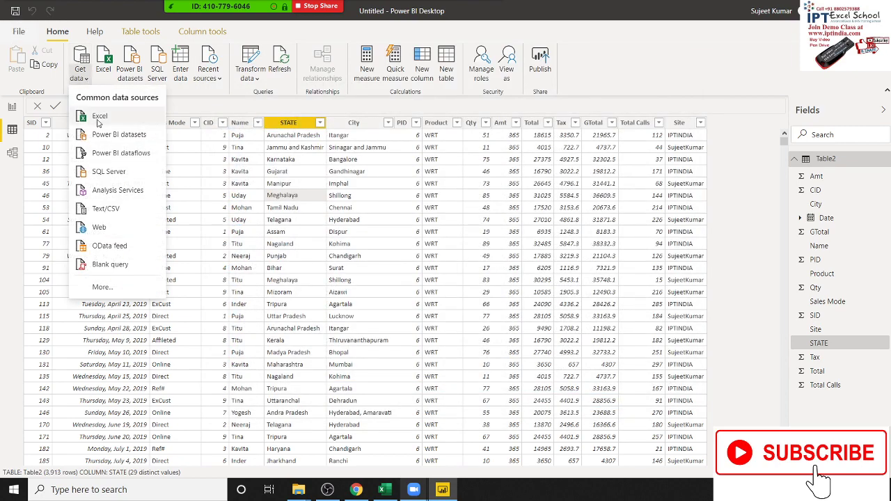
click(101, 209)
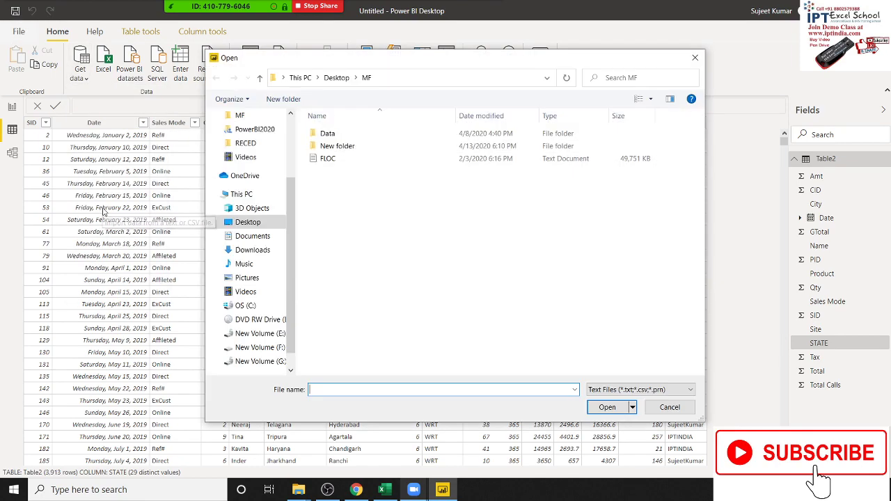
double_click(314, 164)
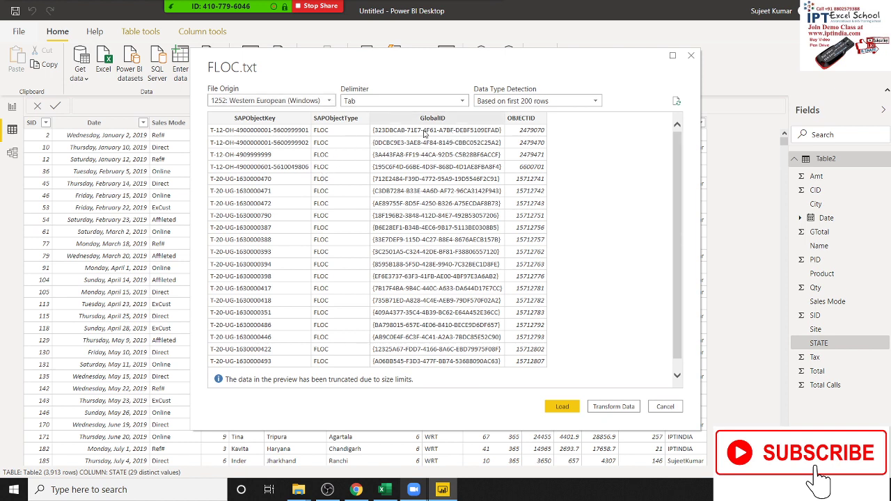
click(562, 407)
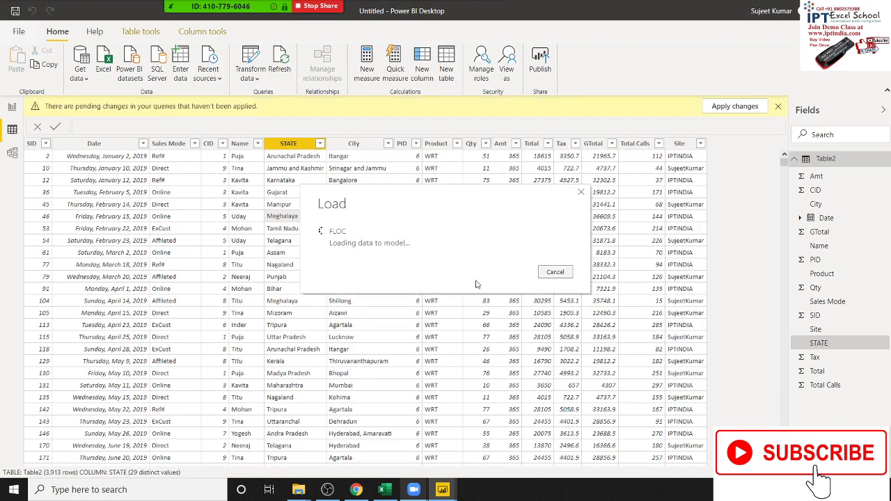
- Toggle the meeting microphone off and on, then display the new FLOC table's data
mouse_move(187, 9)
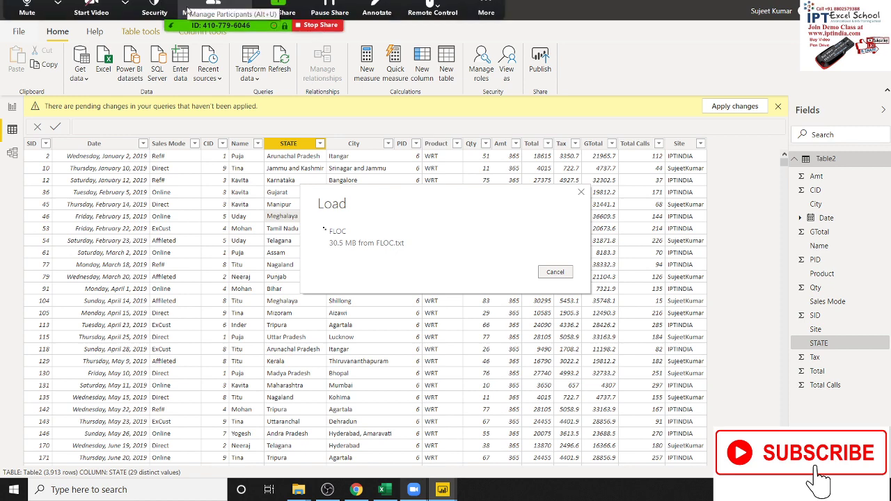
click(57, 13)
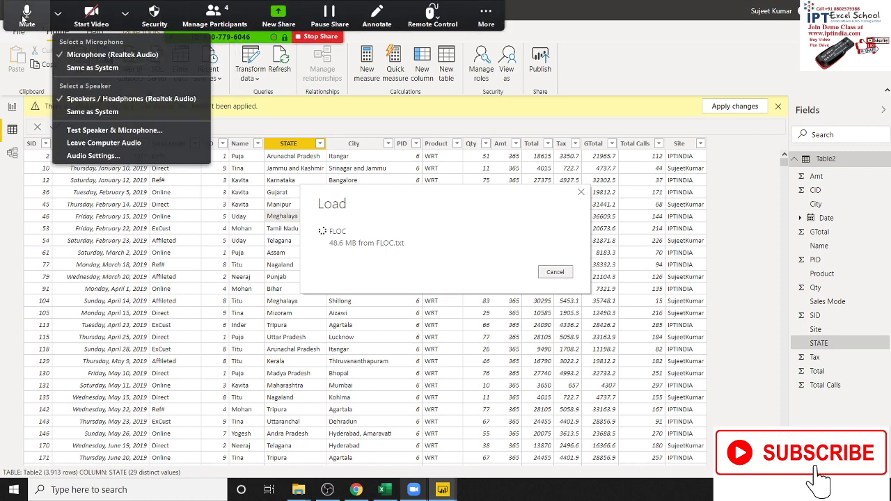
click(25, 15)
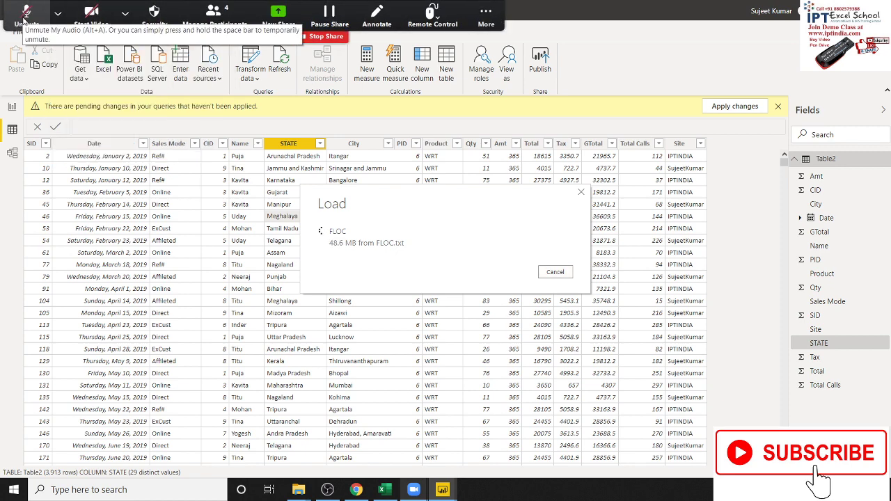
click(25, 15)
click(58, 13)
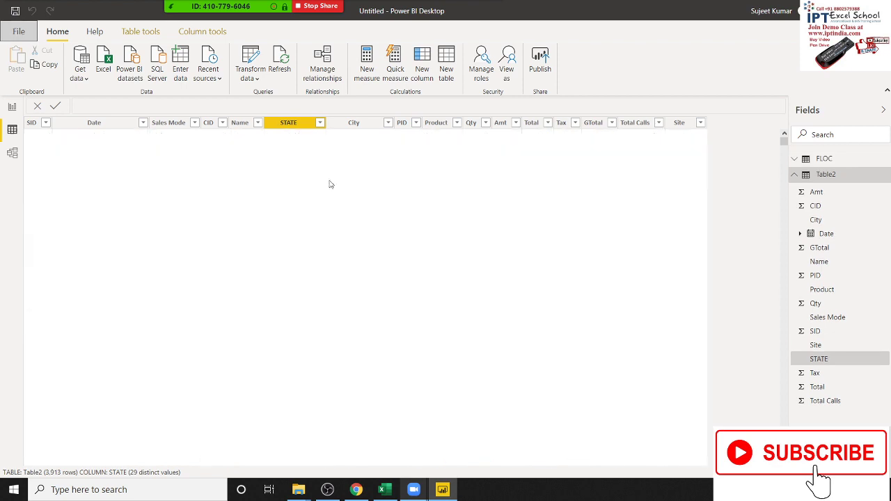
click(795, 174)
click(813, 161)
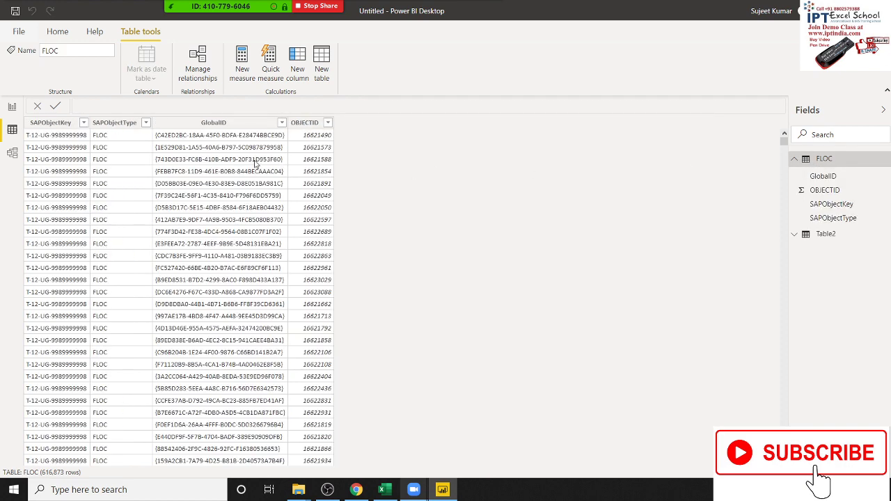
- Select FLOC's GlobalID column to check its 616,873 distinct values, then Alt+Tab away
click(255, 161)
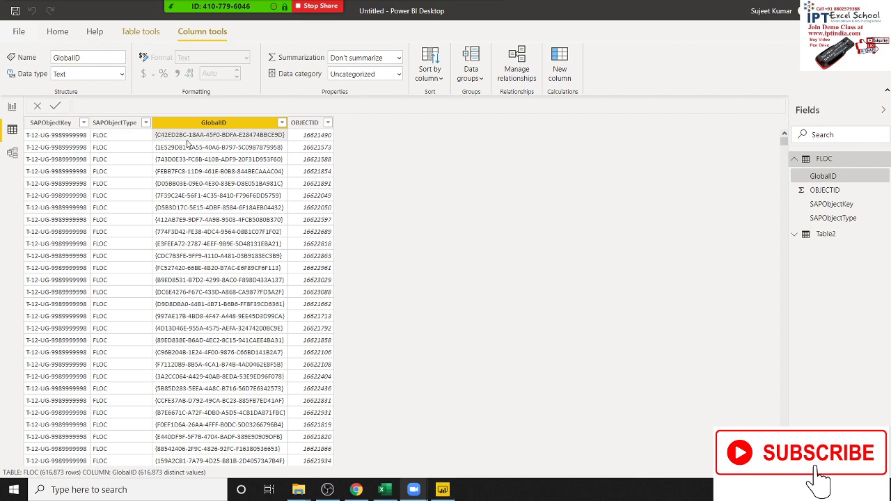
key(alt+Tab)
key(alt+Tab)
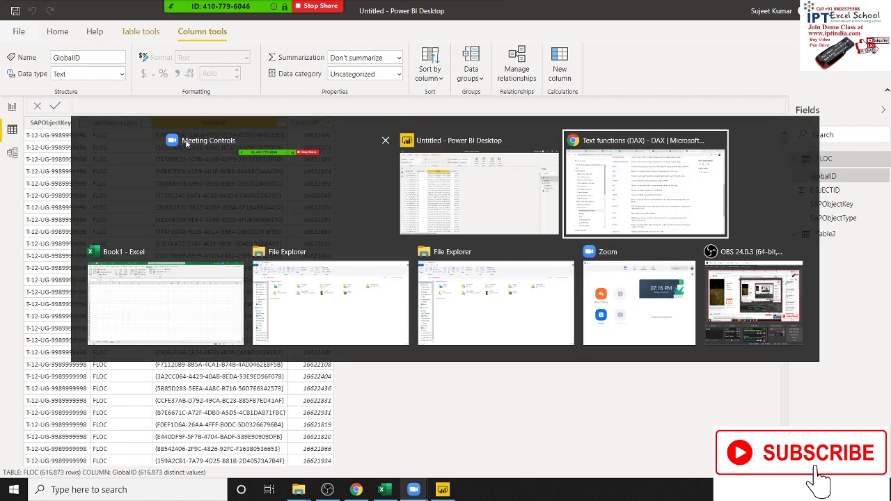
key(alt+Tab)
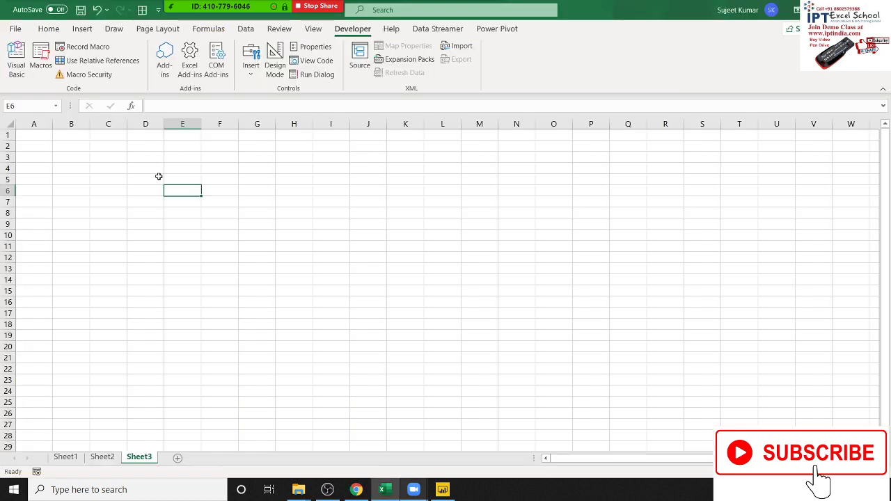
- Type A in E6 and enter =CODE(E6) in F6, returning 65
text(A)
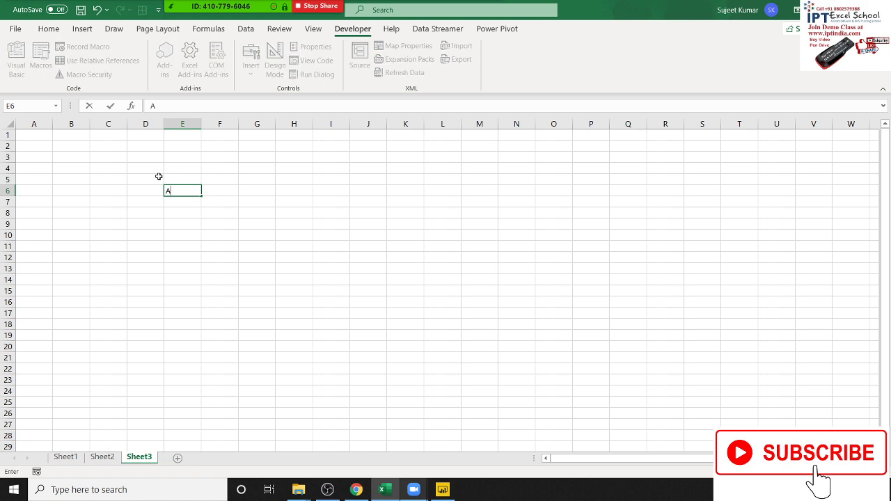
key(Tab)
text(=cod)
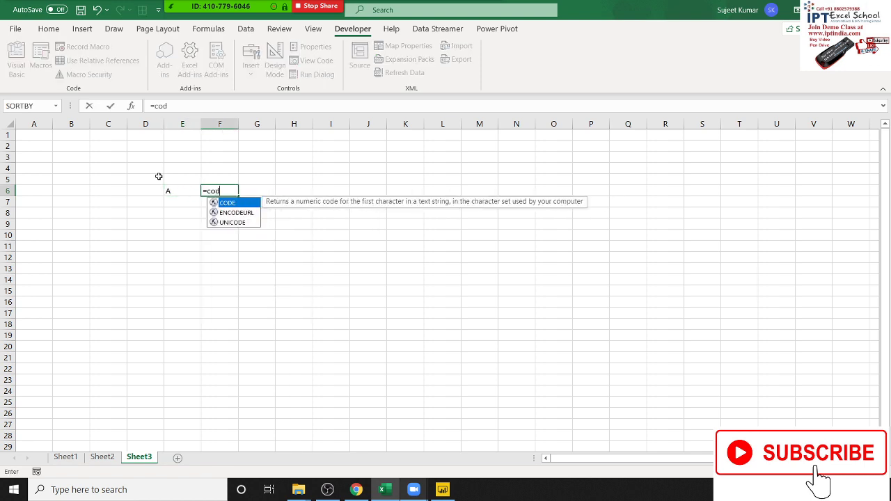
text(e)
key(Tab)
key(Left)
key(Return)
- Enter =CHAR(F6) in G6 to turn the code 65 back into A
key(Up)
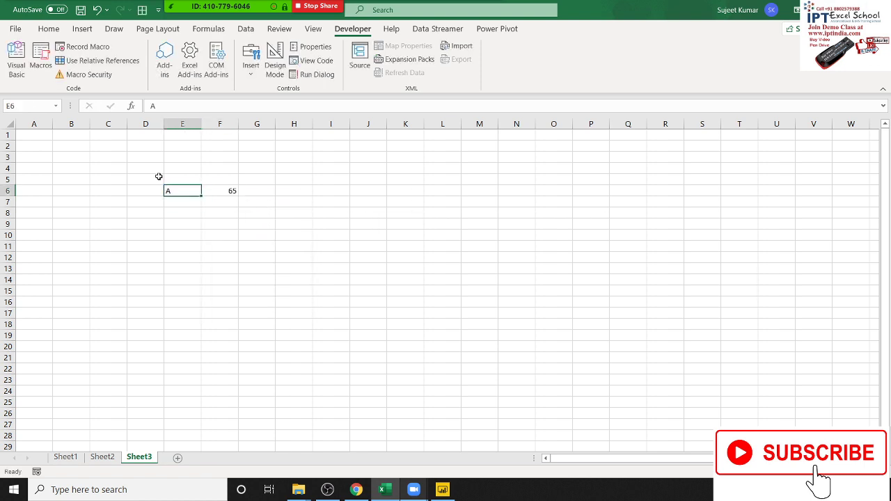
key(Right)
key(Right)
text(+ch)
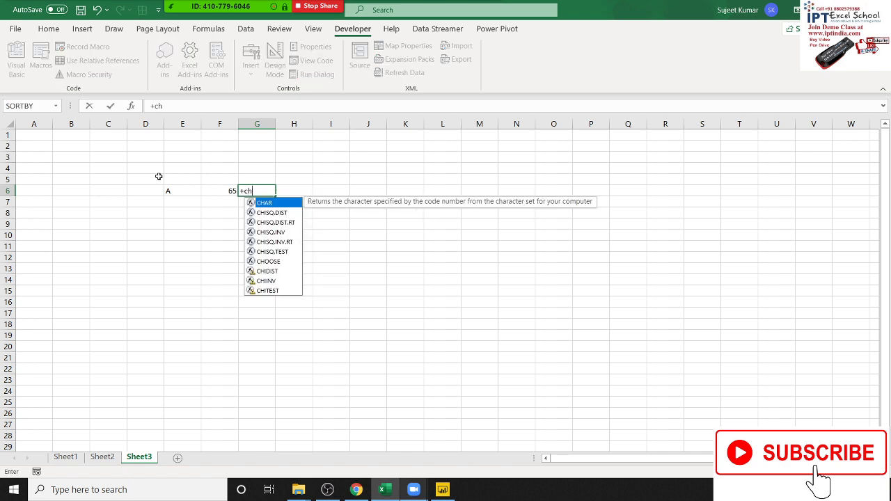
text(a)
key(Tab)
key(Left)
key(Return)
key(Up)
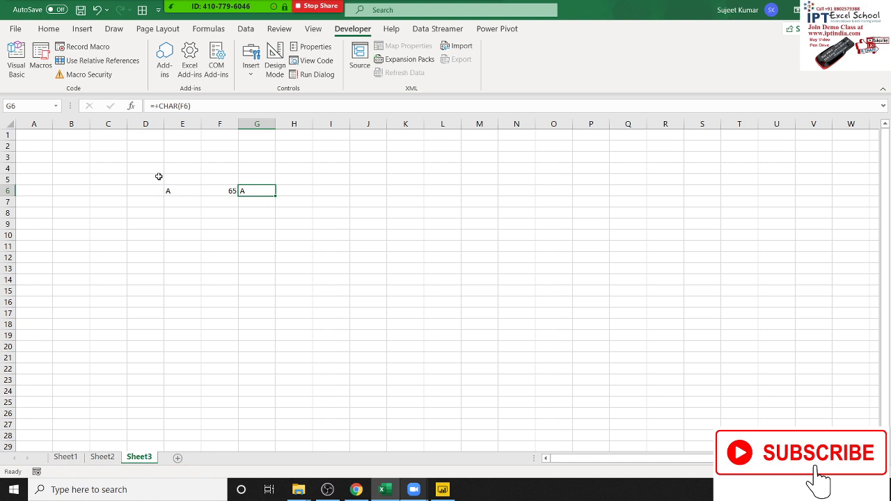
- Move the selection along row 6 and down to cell B9
key(Left)
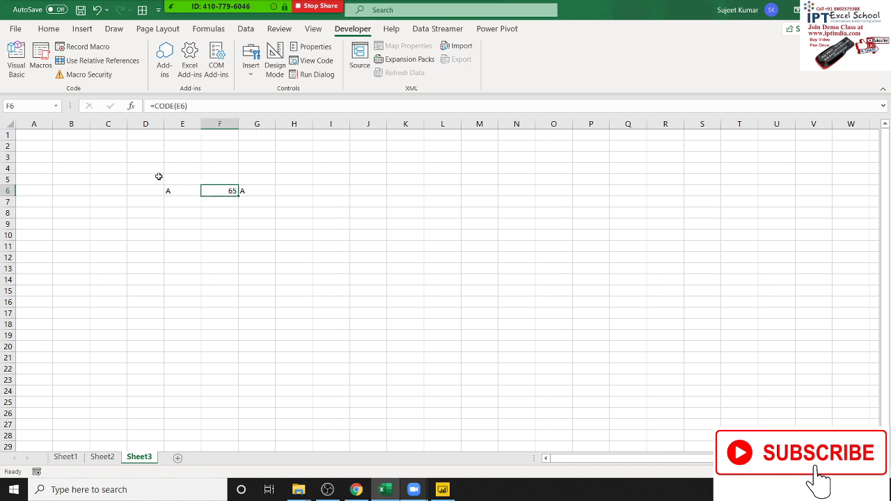
key(Left)
key(Left)
key(Down)
key(Down)
key(Down)
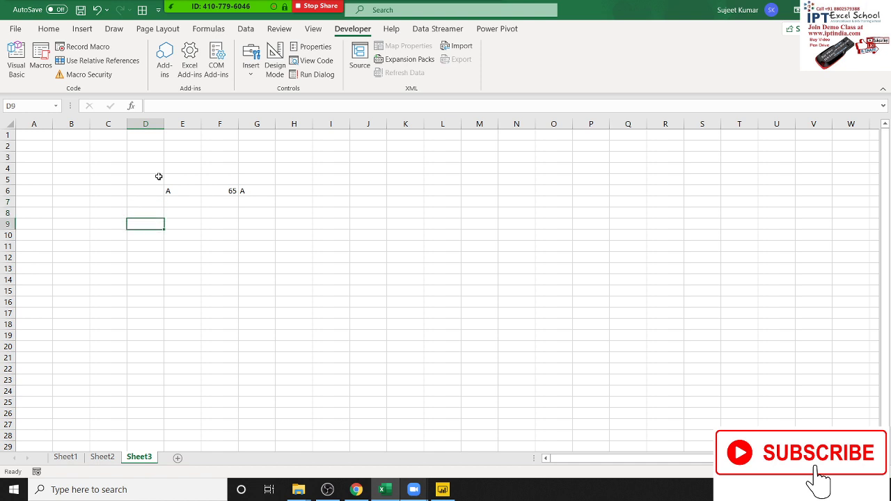
key(Left)
key(Left)
key(Left)
key(Right)
- Enter a person's first and last name on two lines in cell B9
key(F2)
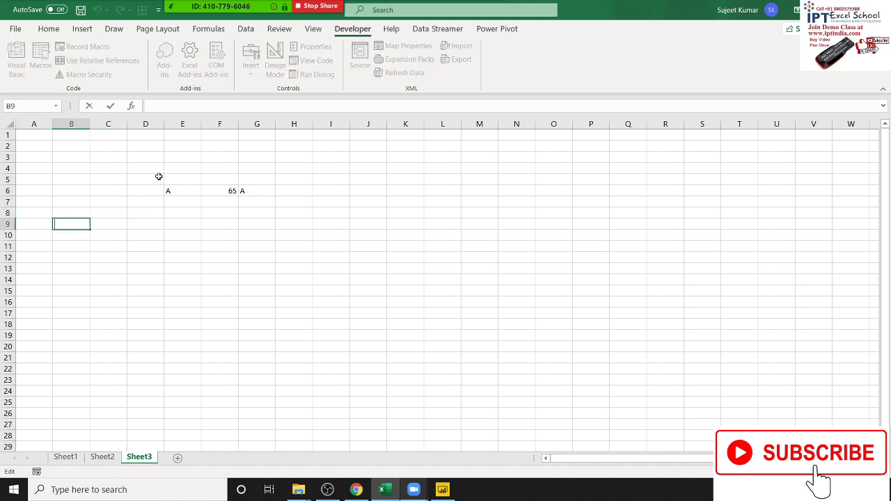
text(Sujeet)
key(alt+Return)
text(K)
text(umar)
key(Return)
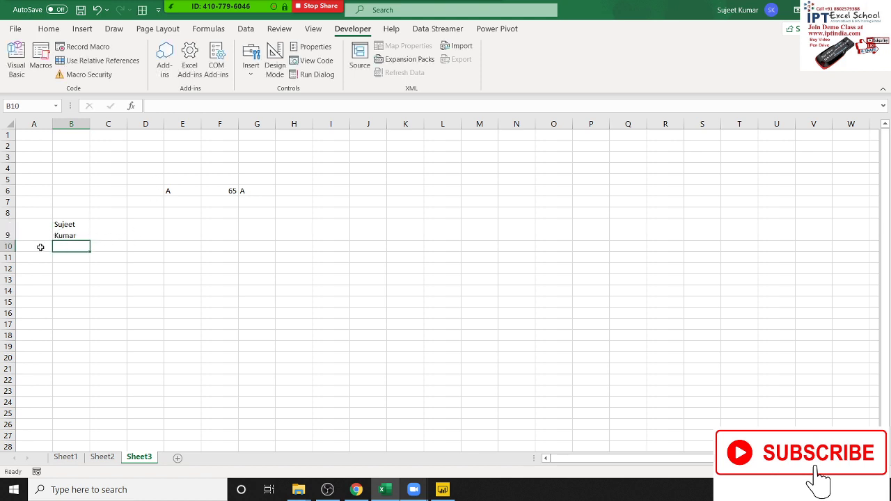
click(76, 227)
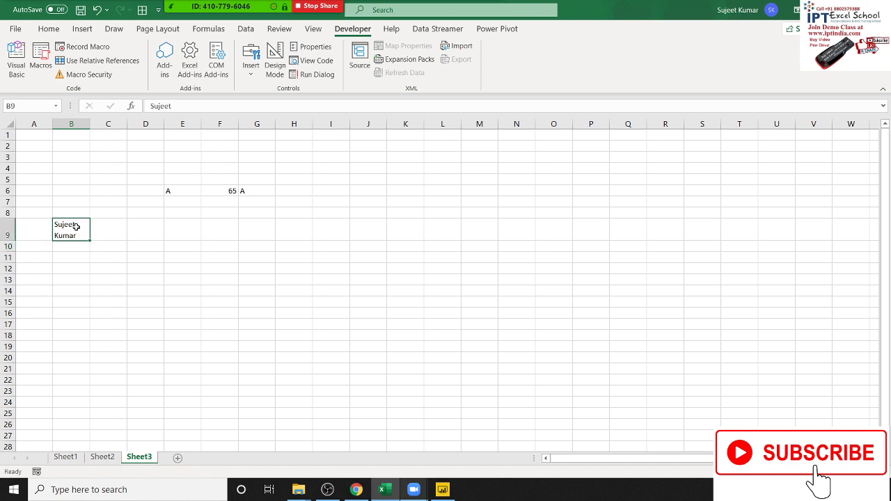
- Enter =TRIM(B9) in C9 to get the name on one line
click(116, 230)
text(=tr)
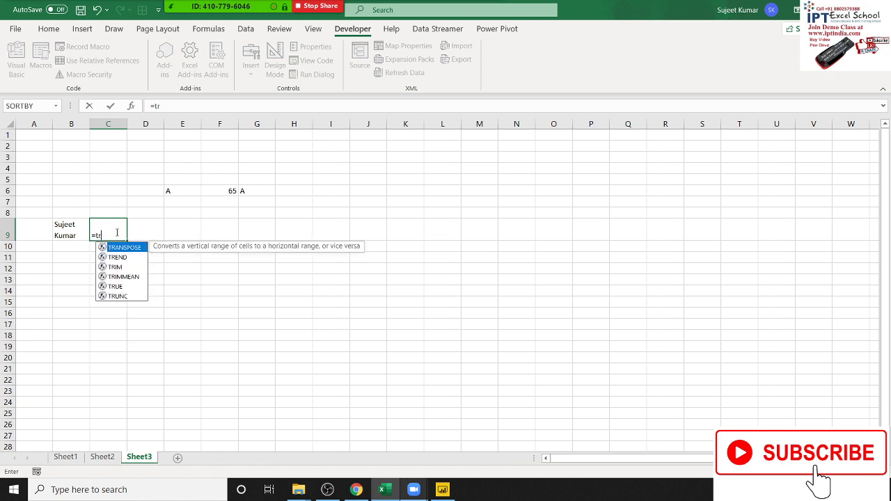
text(u)
key(BackSpace)
key(Down)
key(Down)
key(Tab)
key(Left)
key(Return)
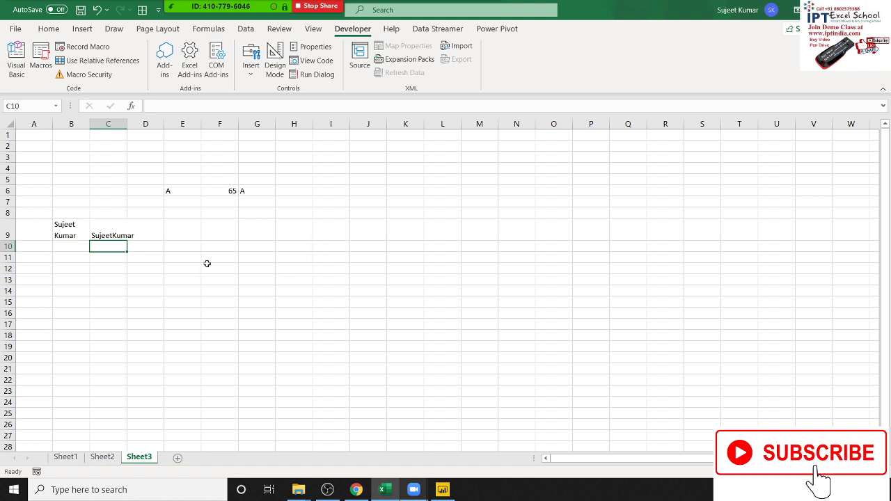
- Enter =LEN(C9) in C10, returning 12, and inspect the formula
text(=le)
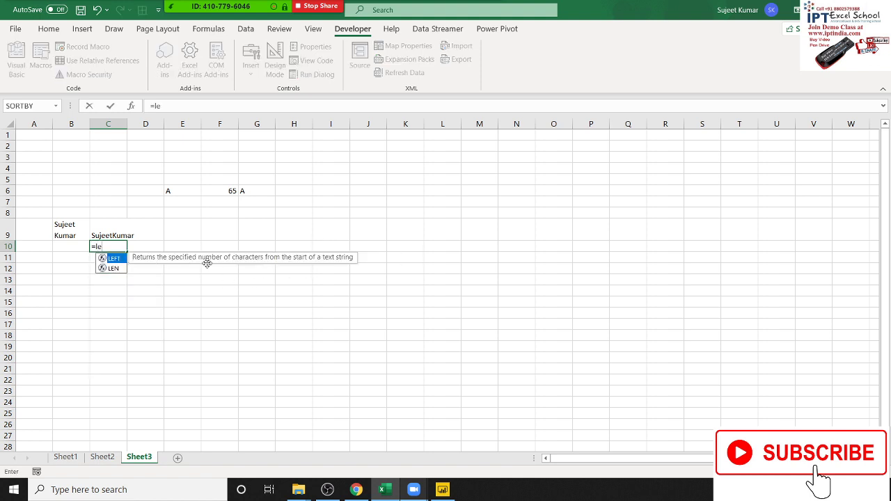
key(Down)
key(Tab)
key(Up)
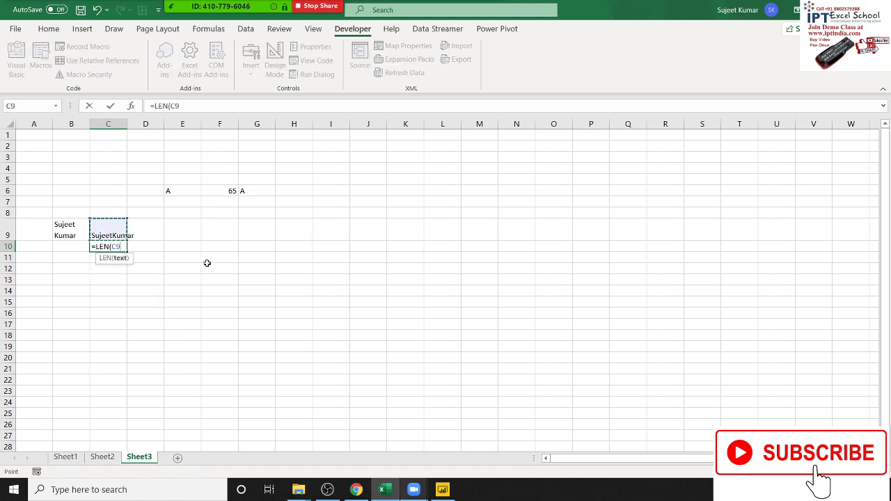
key(Return)
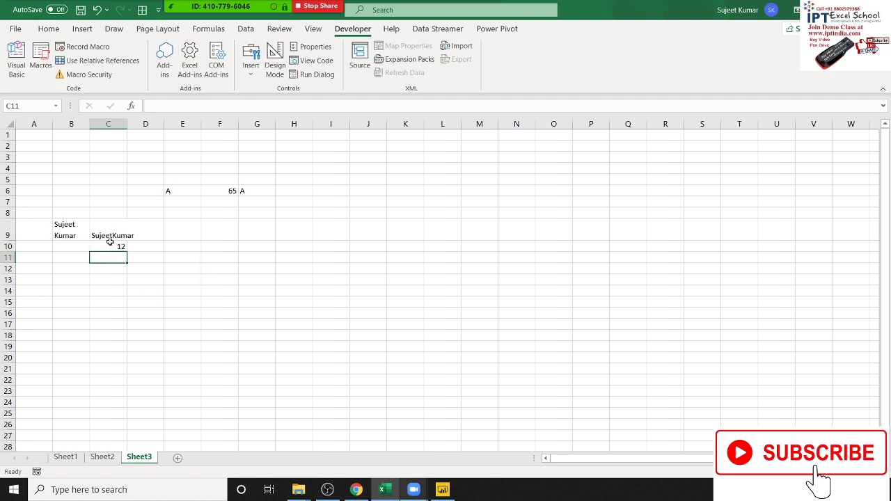
click(110, 247)
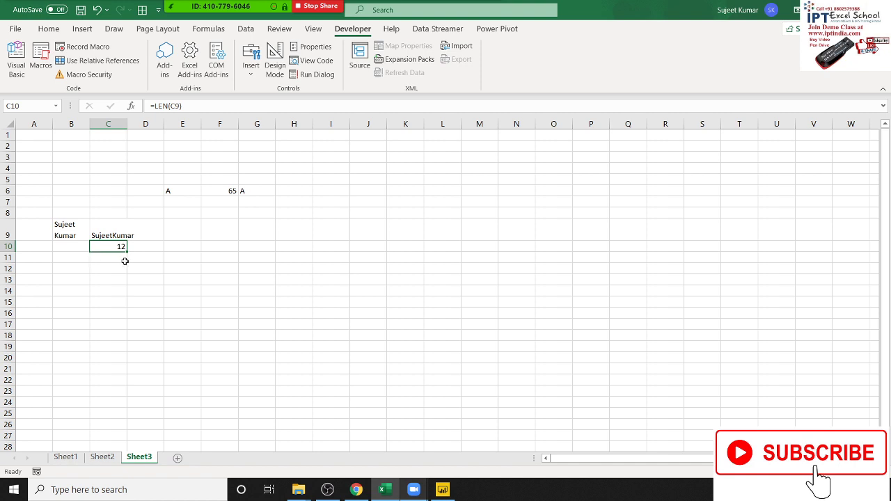
- Select an empty cell away from the data and switch to Power BI Desktop
click(298, 189)
click(304, 156)
click(305, 145)
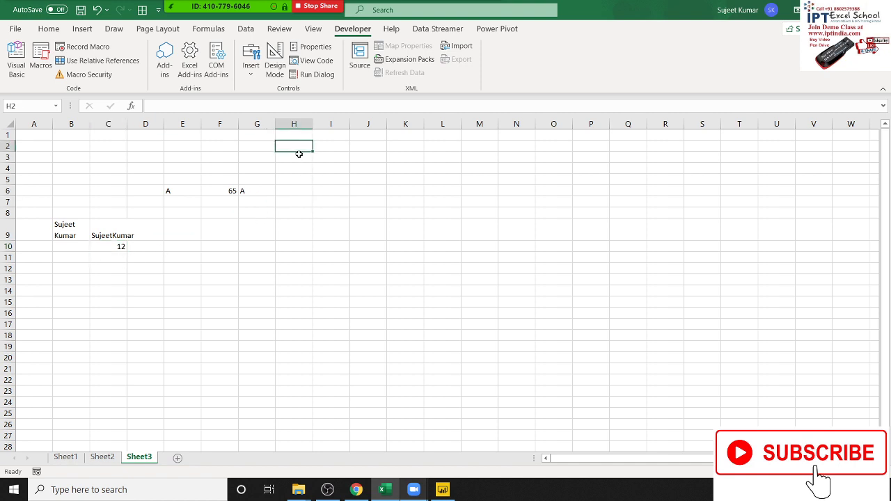
key(alt)
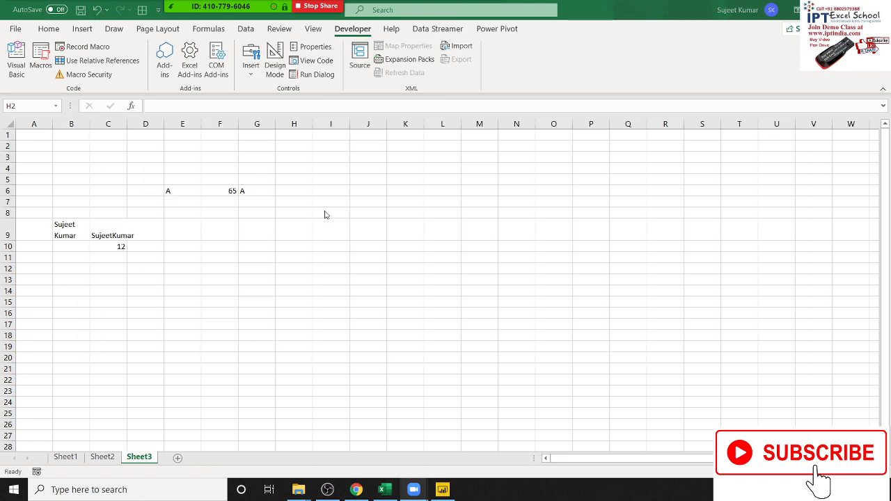
key(alt+Tab)
key(Tab)
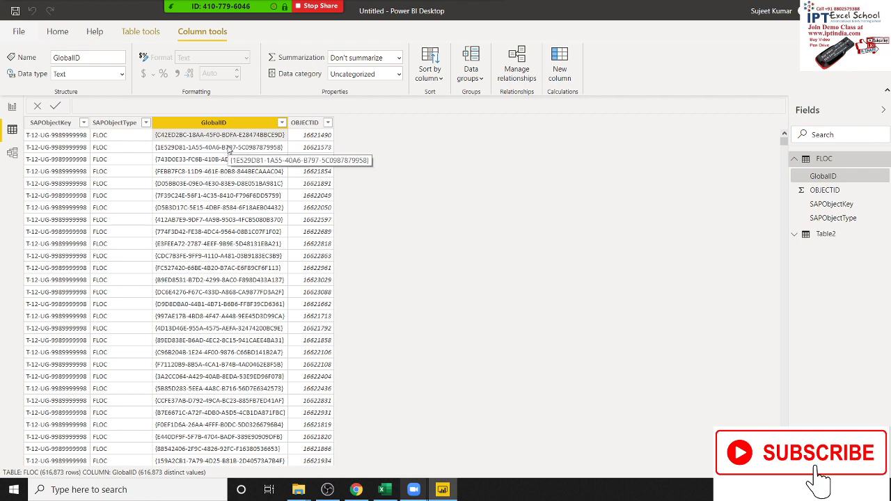
- Add a FLOC column GLID = SUBSTITUTE(FLOC[GlobalID],"-","/")
click(559, 73)
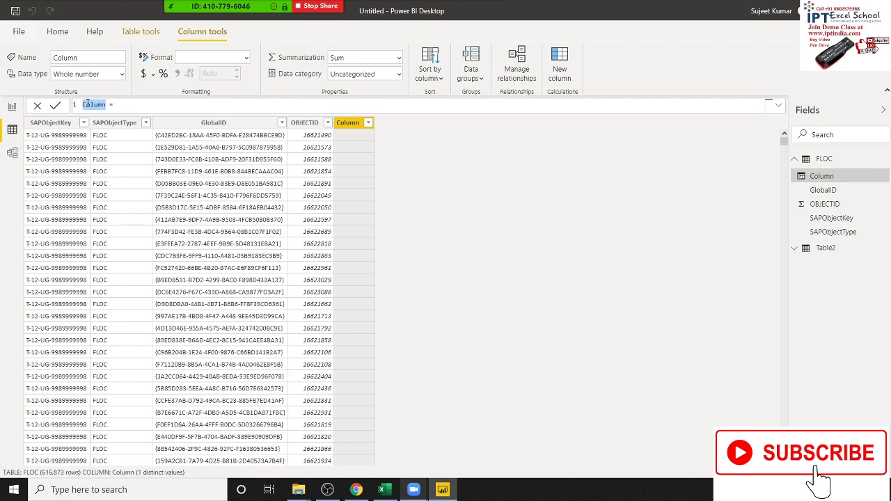
text(GLID = s)
text(ub)
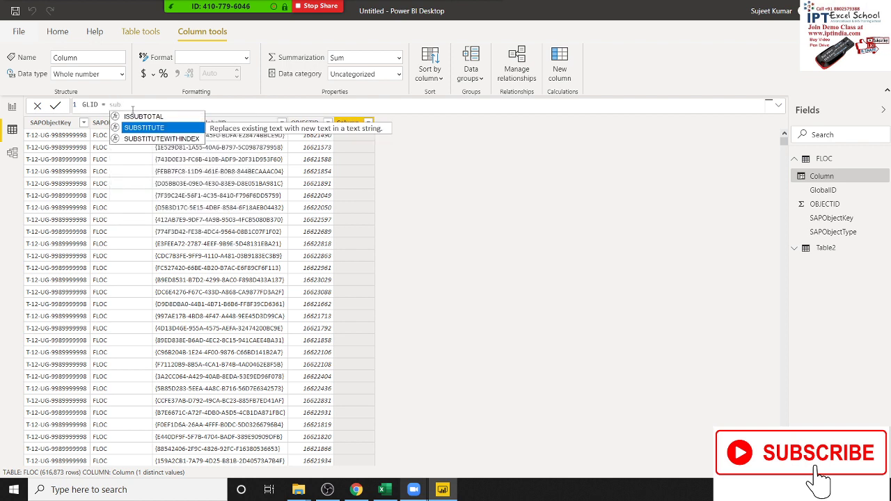
key(Tab)
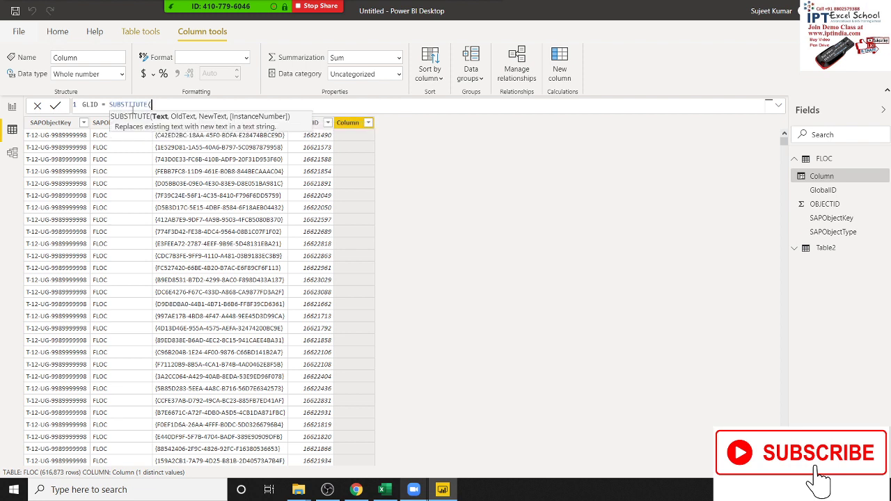
text(g)
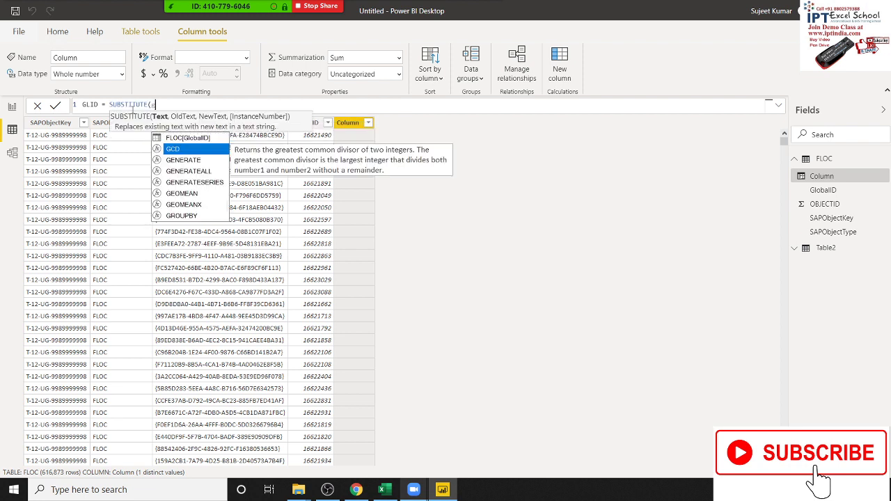
text(li)
key(BackSpace)
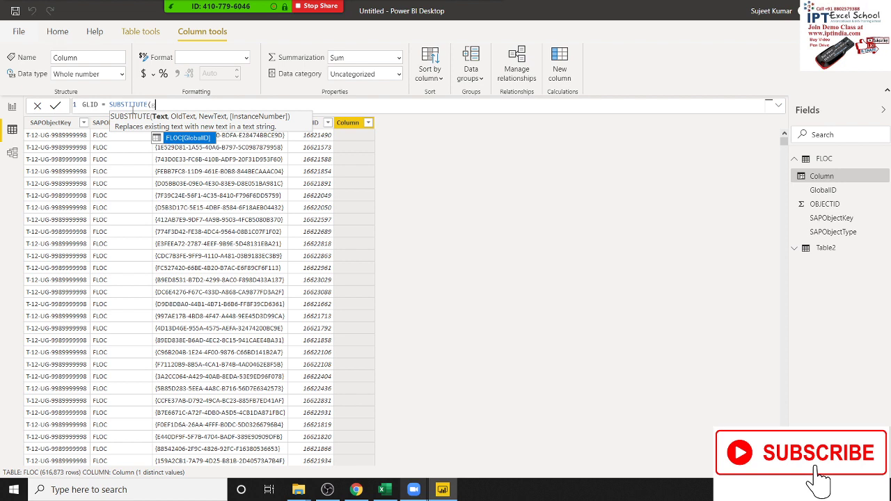
key(BackSpace)
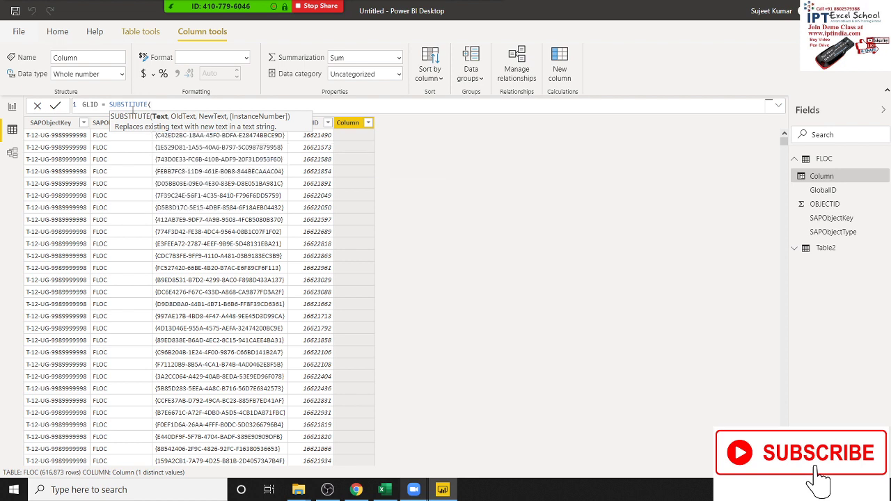
text(gl)
key(Tab)
text(,)
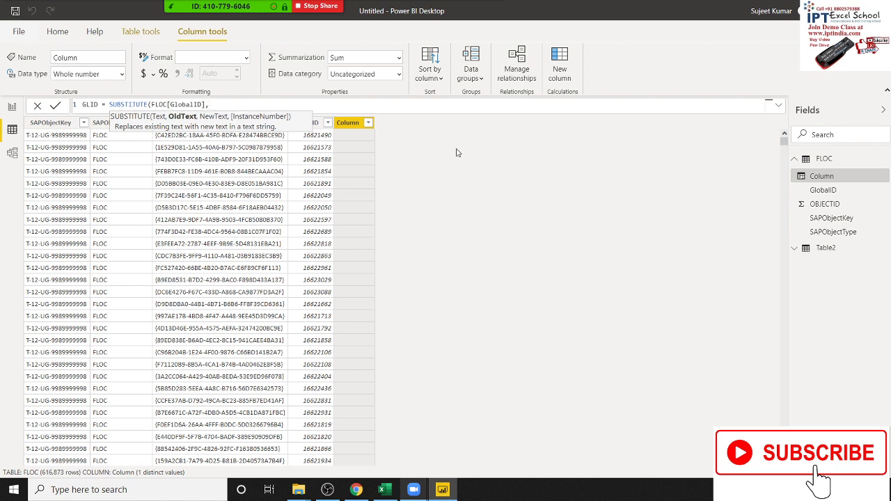
text("-")
text(,)
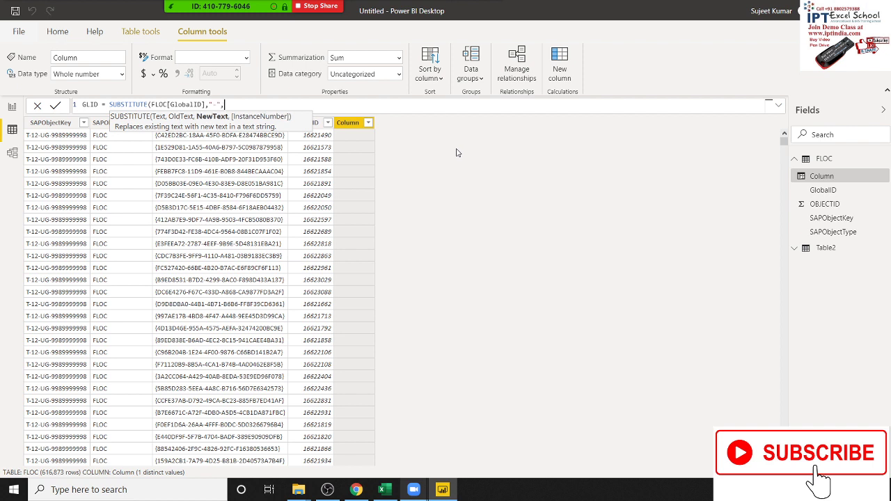
text("/")
text())
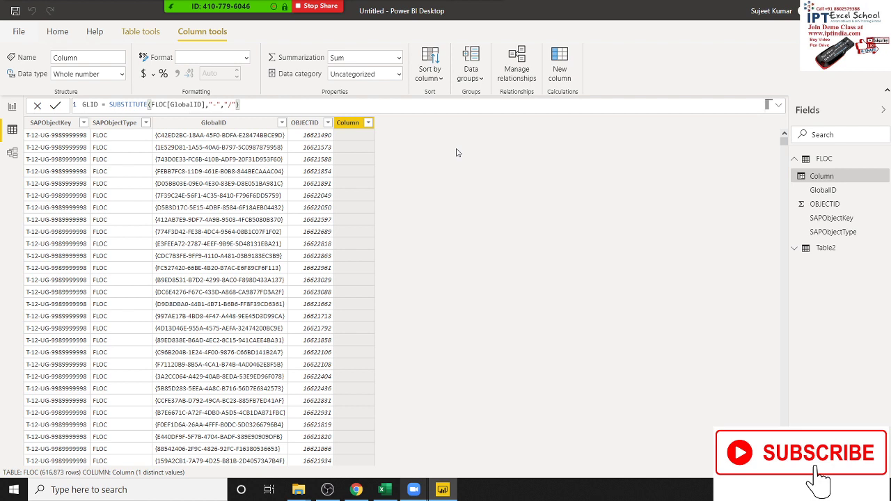
key(Return)
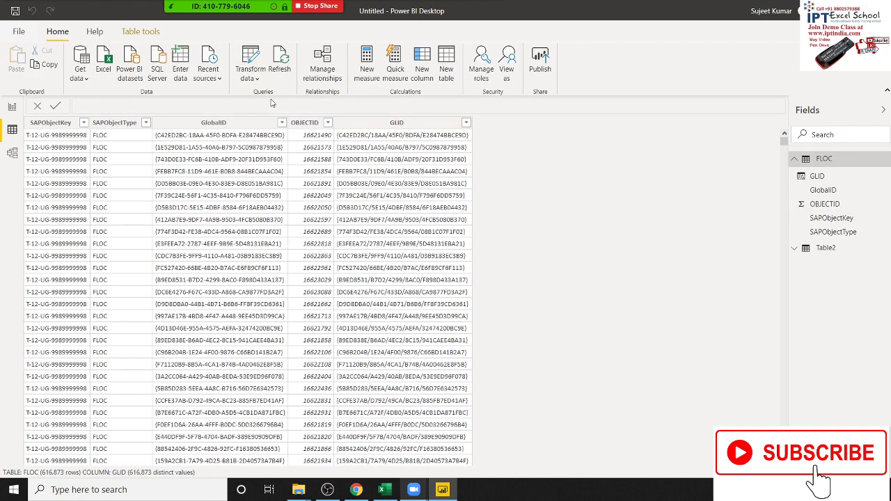
- Change the GLID formula to replace hyphens with dots instead, then return to Excel
click(416, 135)
key(BackSpace)
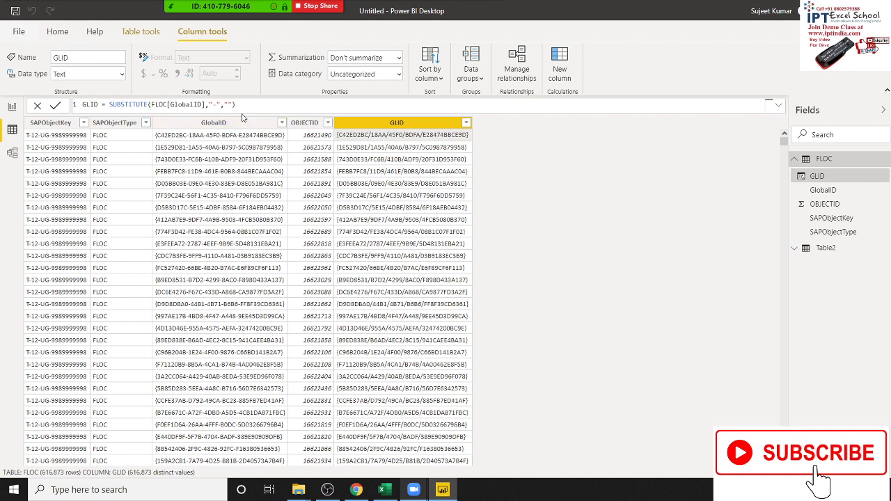
text(.)
key(Return)
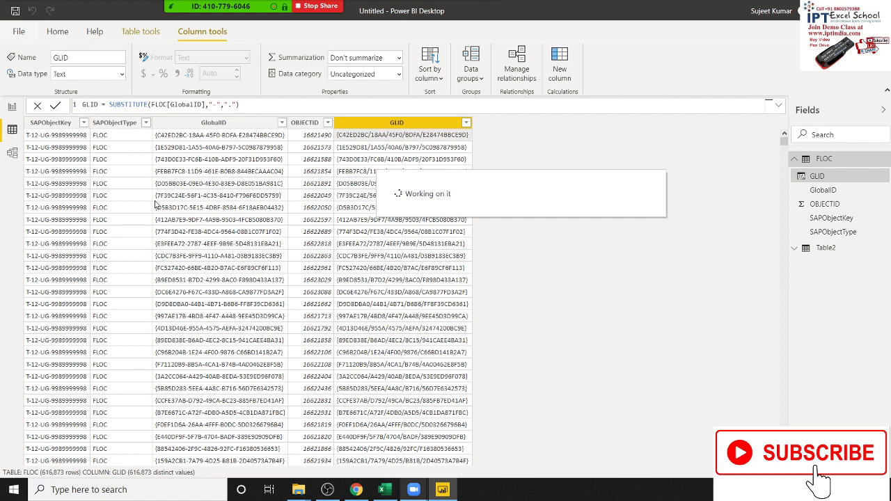
key(alt+Tab)
key(alt+Tab)
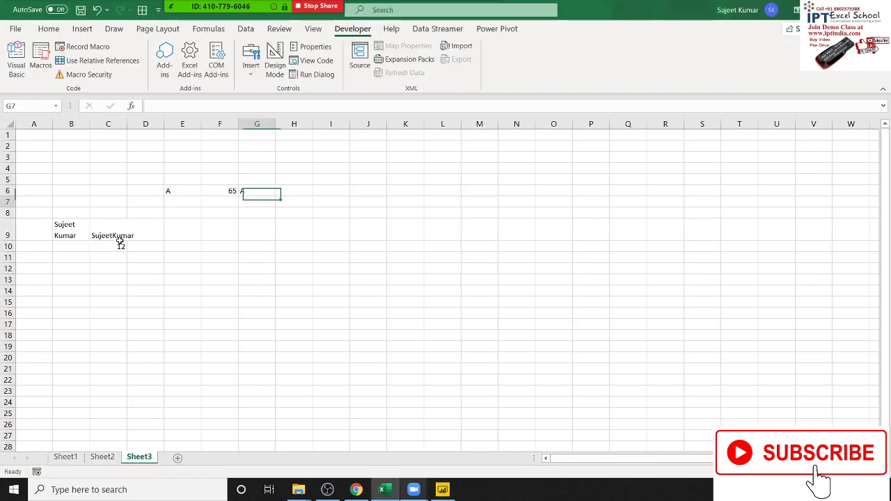
- In Excel, enter a SUBSTITUTE formula in B11 that replaces a character in B9 with a space
key(alt+Tab)
key(alt+Tab)
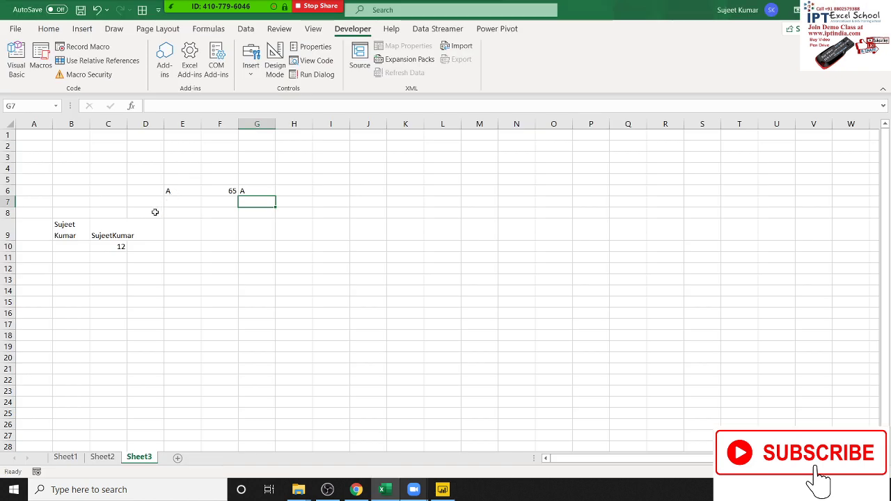
click(75, 256)
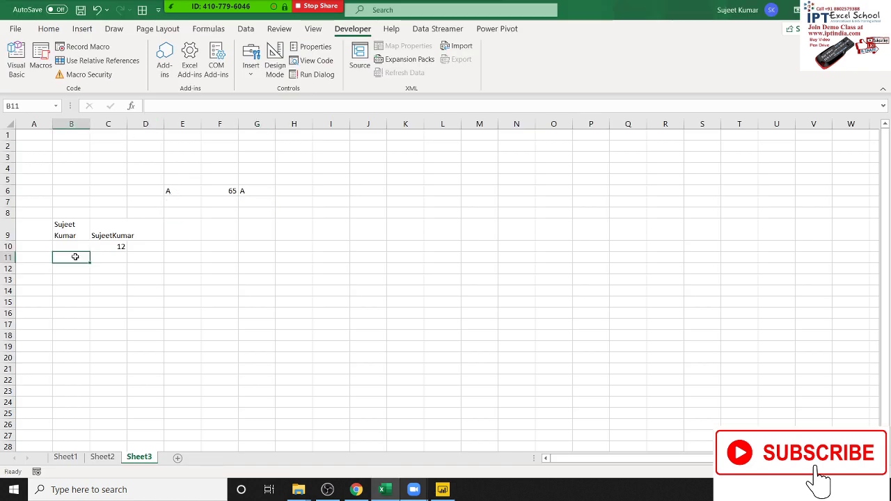
text(=)
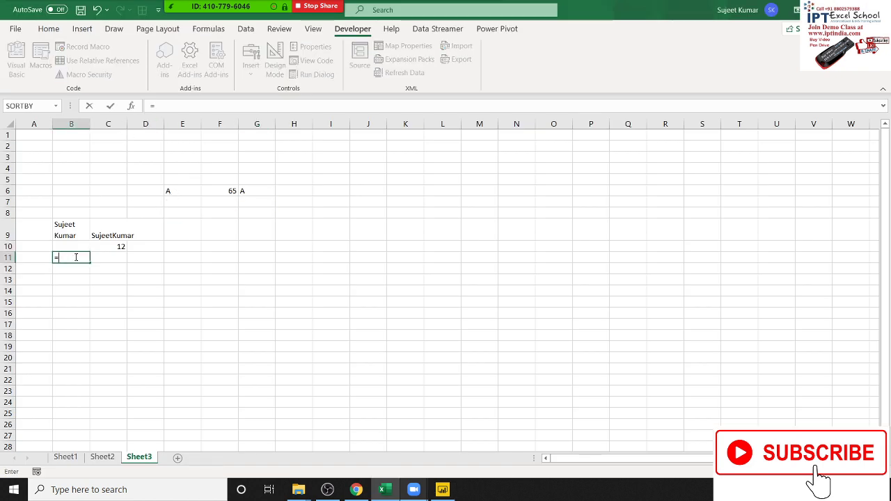
text(su)
key(Tab)
key(Up)
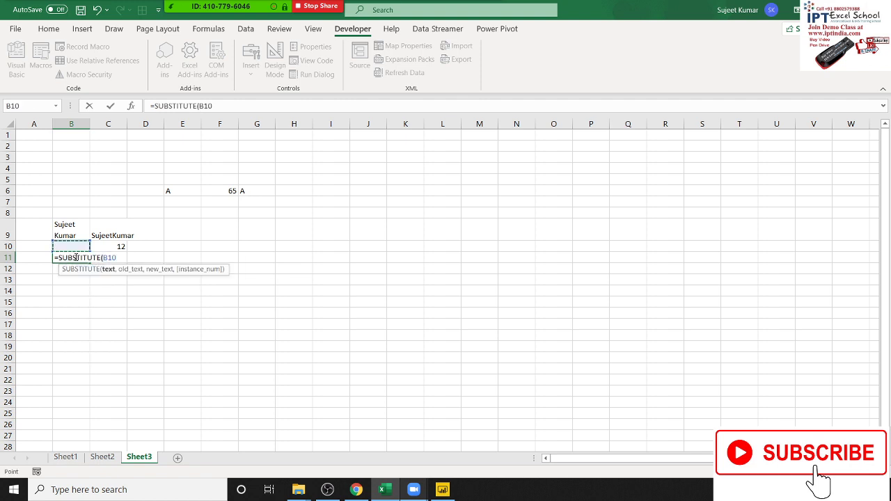
key(Up)
text(,)
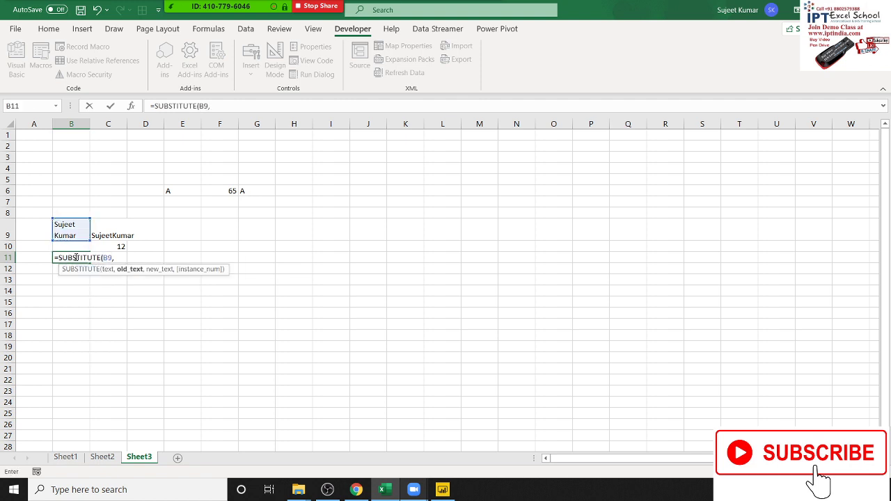
text(")
key(alt+Return)
key(BackSpace)
key(BackSpace)
text(co)
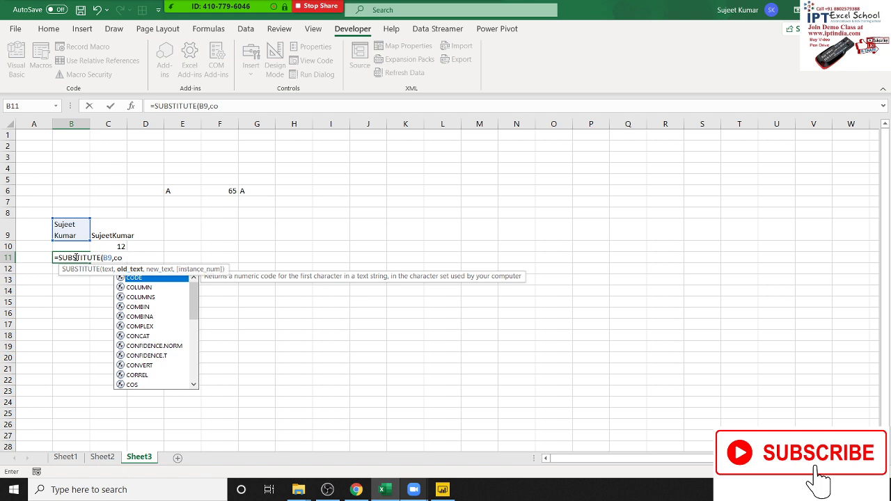
text(de)
key(Tab)
text(0)
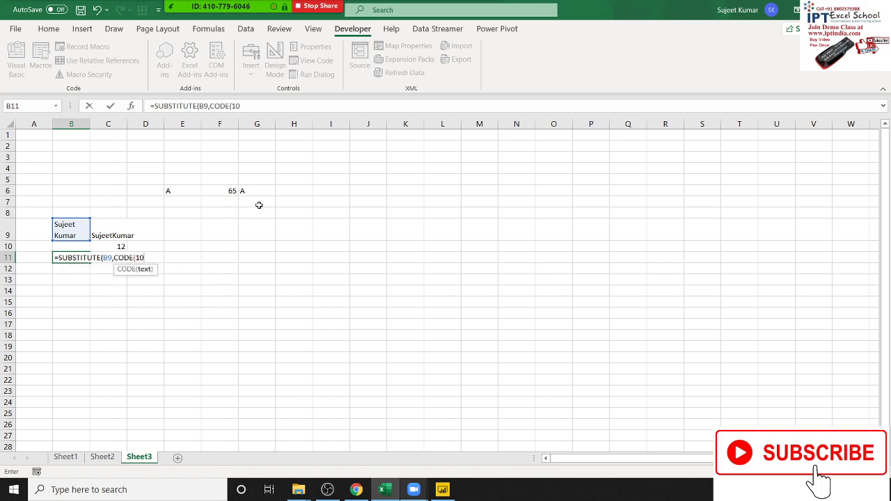
text()," ")
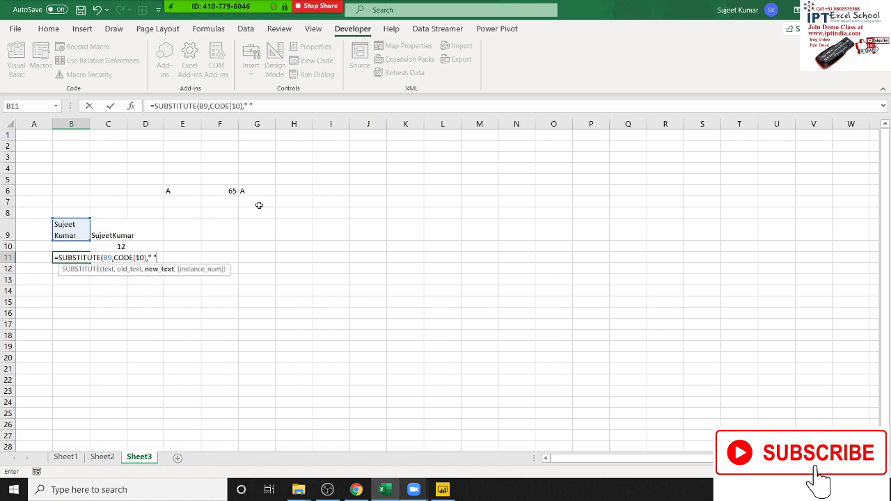
key(Return)
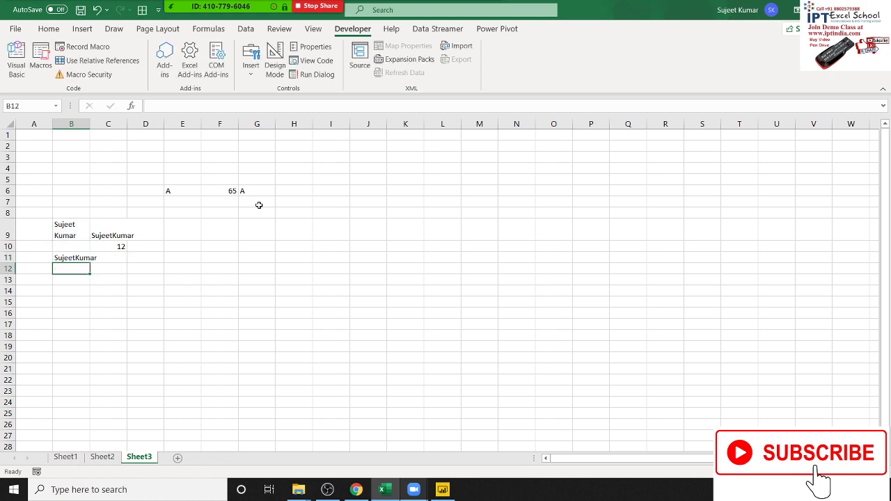
- Change CODE to CHAR in B11's SUBSTITUTE formula
key(Up)
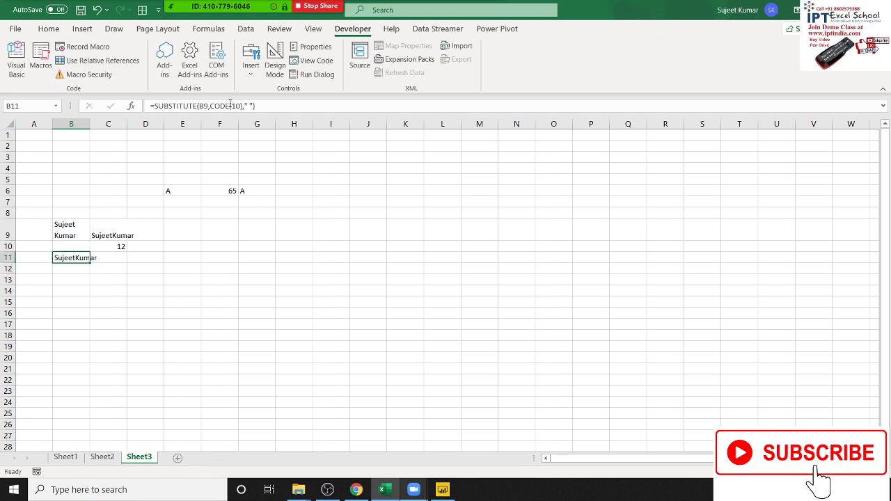
click(227, 105)
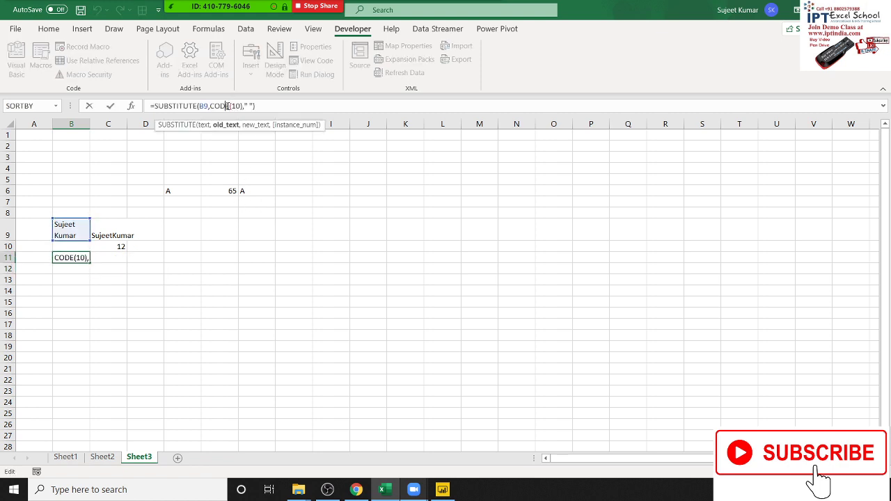
double_click(221, 106)
text(CHAR)
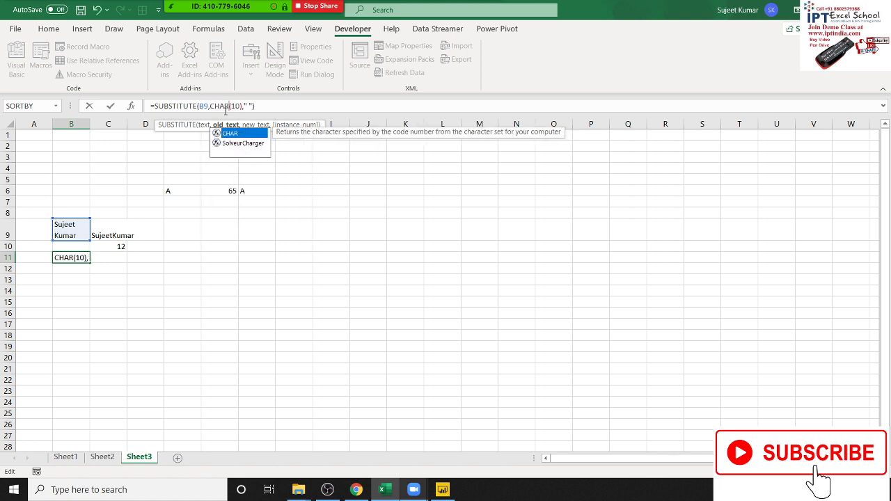
key(Return)
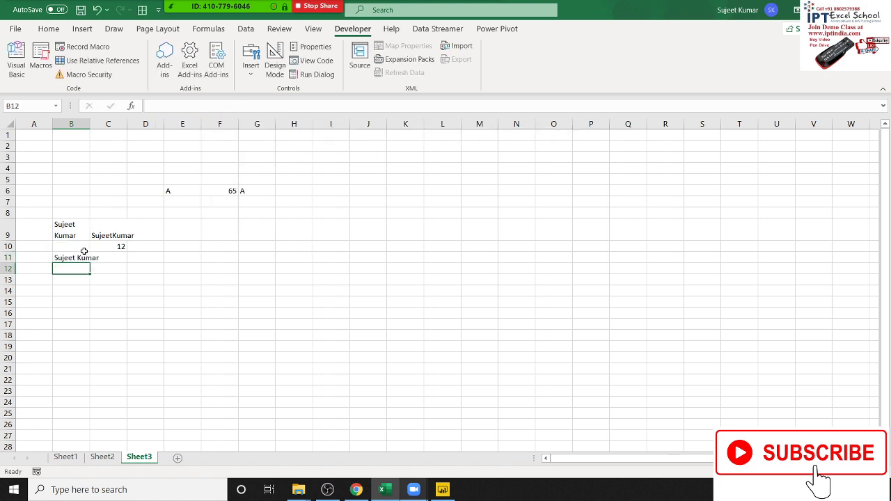
- Put a line break in J6 and =CODE(J6) in J7, returning 10
double_click(362, 188)
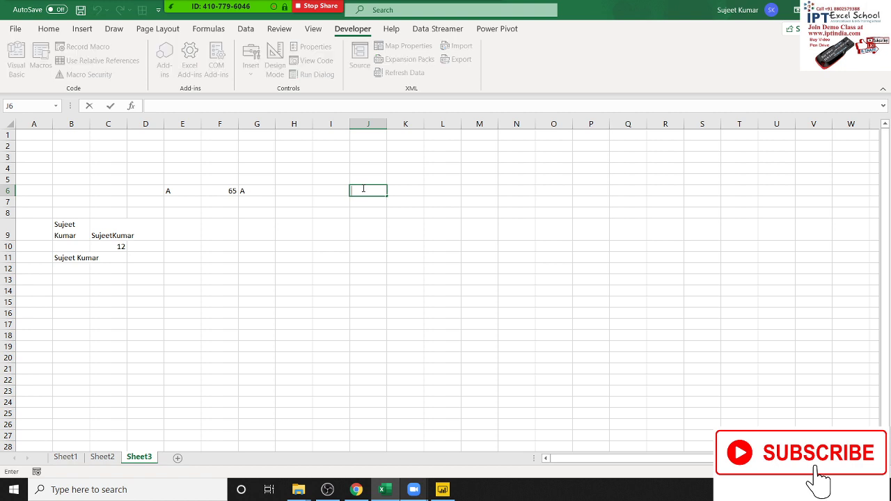
key(alt+Return)
key(Return)
text(=co)
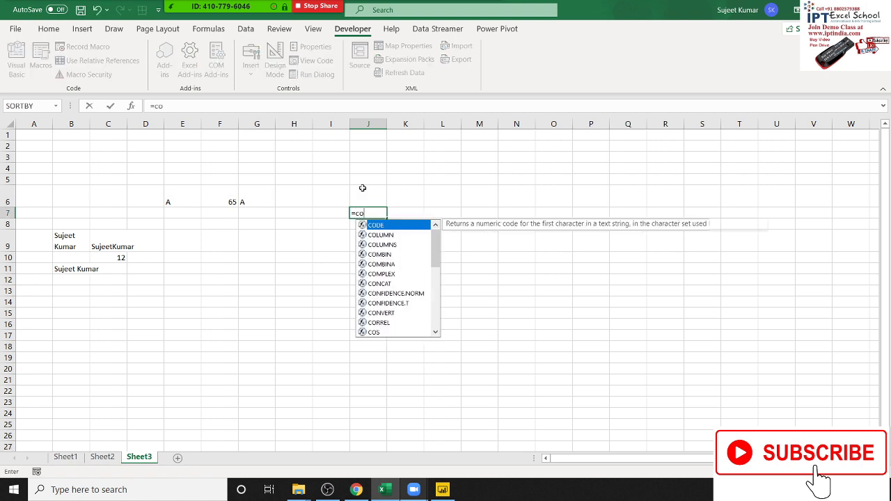
text(de)
key(Tab)
click(363, 188)
key(ctrl+Return)
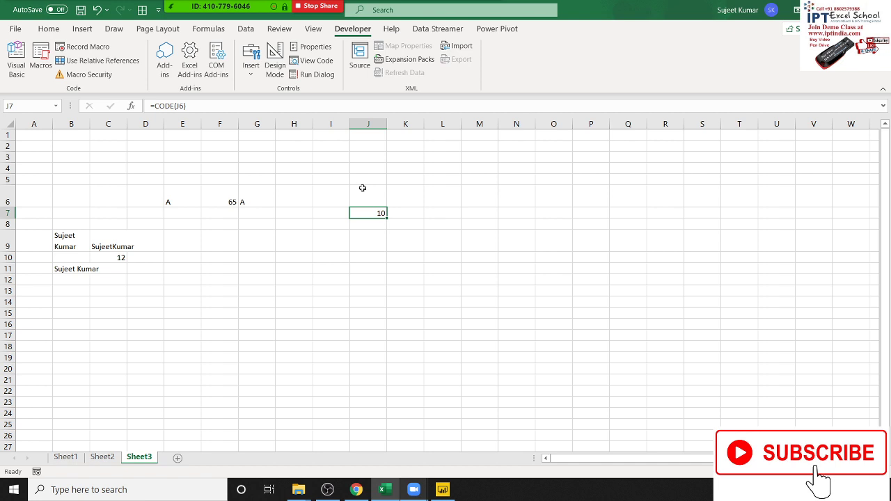
- Widen column B, enter =CHAR(10) in B12, and recheck B11's formula
double_click(93, 126)
click(94, 271)
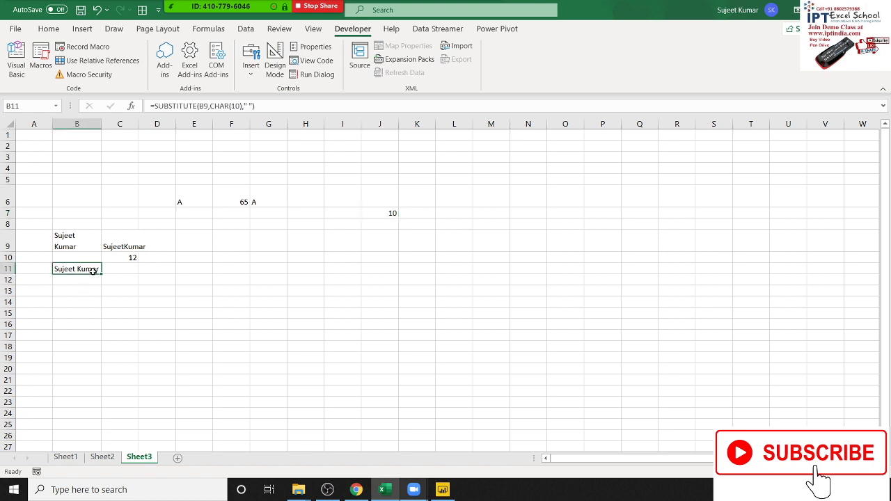
click(90, 278)
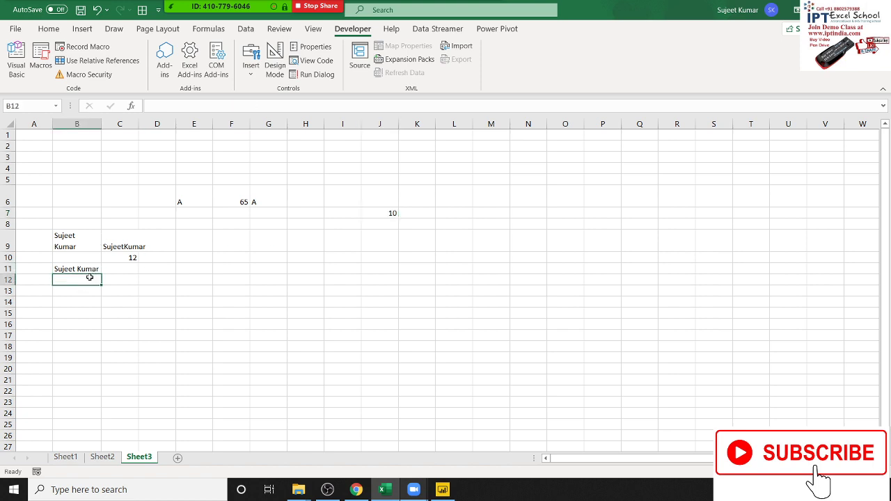
text(=)
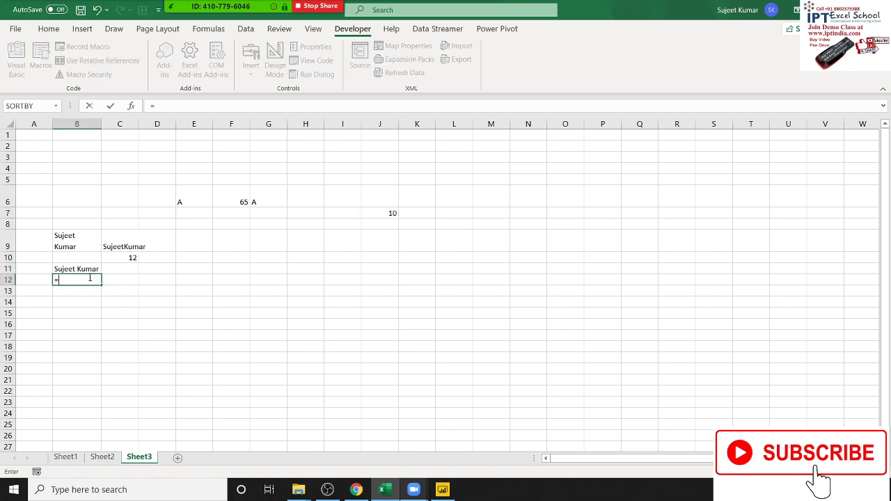
text(ch)
key(Tab)
text(1)
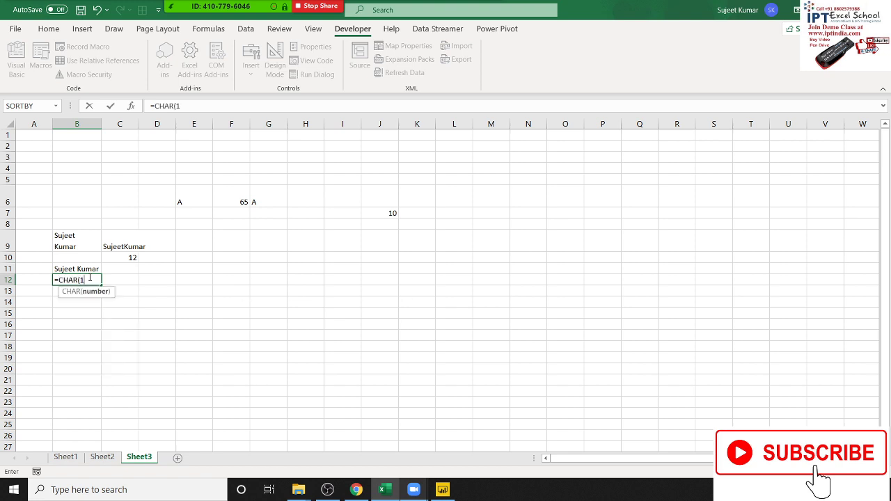
text(0)
key(ctrl+Return)
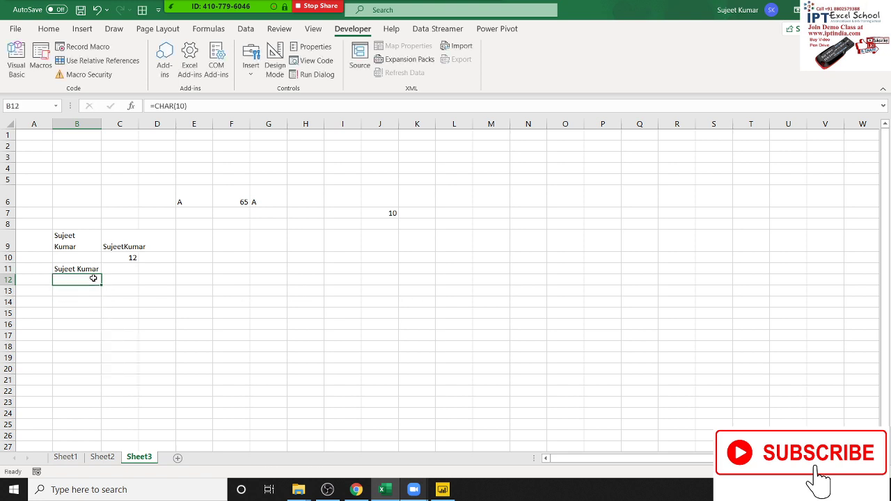
key(Up)
key(F2)
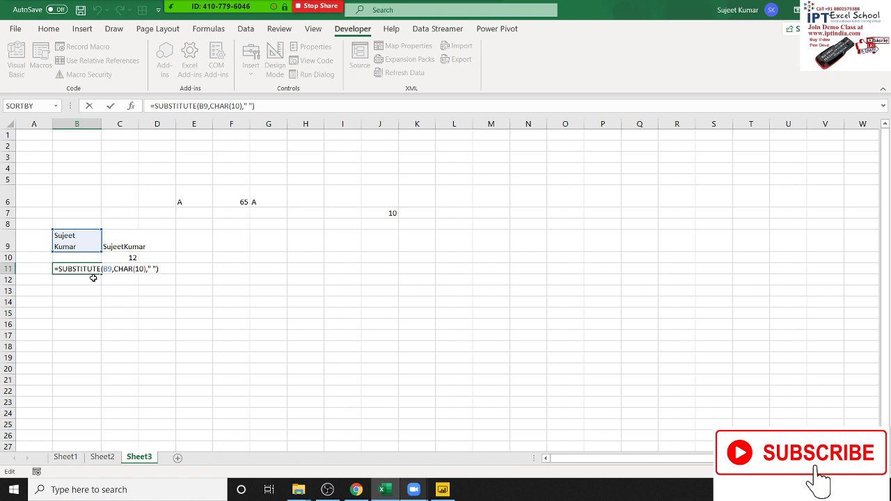
key(ctrl+Return)
- Put a hyphen in D13 and =CODE(D13) in E13, returning 45
click(150, 288)
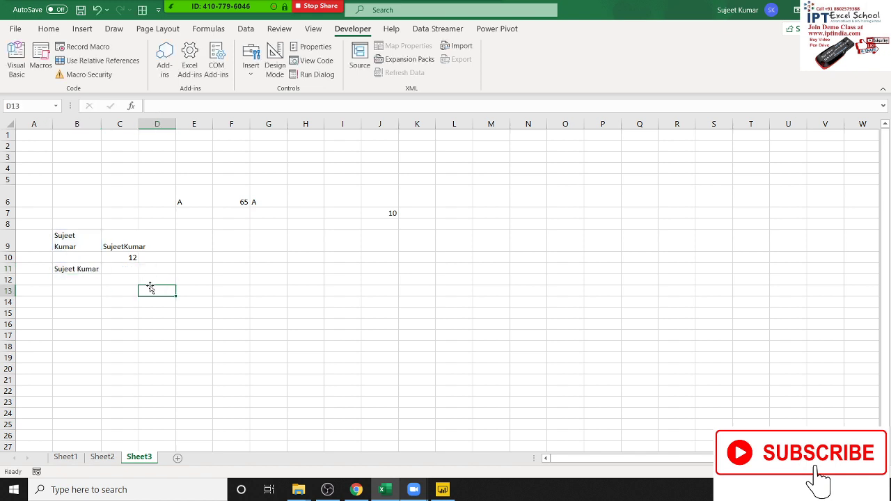
text(=)
key(Down)
key(Up)
key(Right)
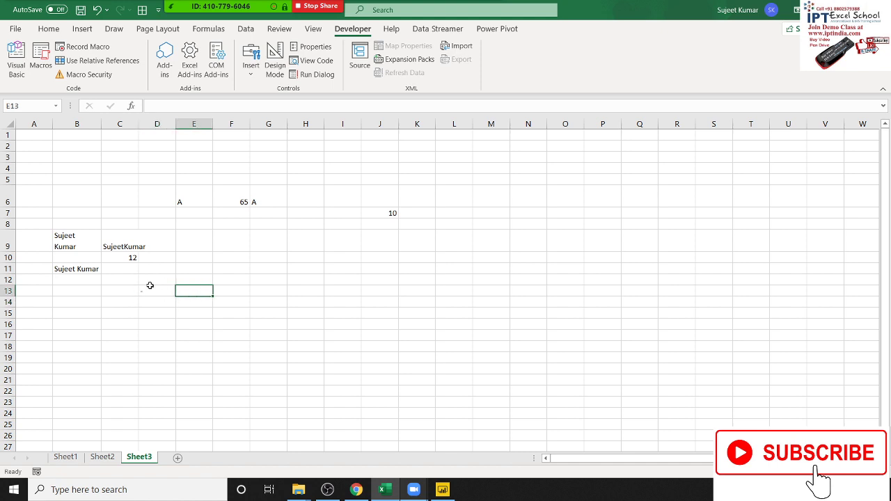
text(=cod)
key(Tab)
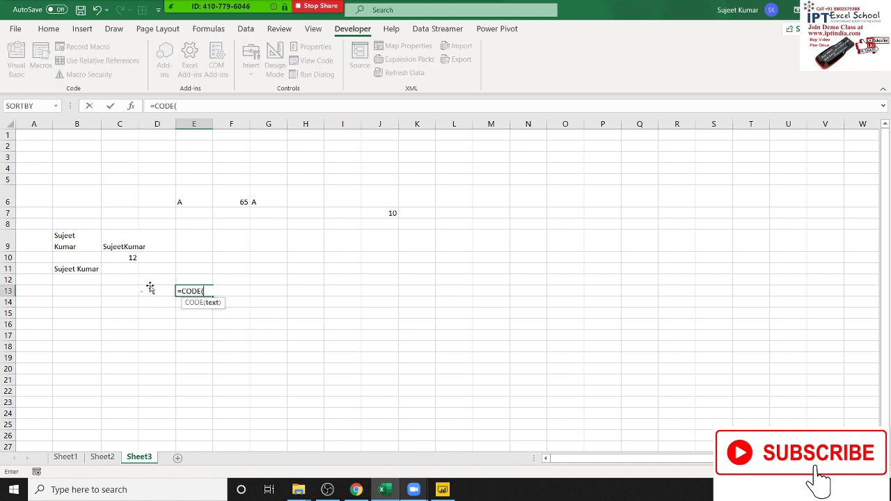
click(150, 286)
text())
key(ctrl+Return)
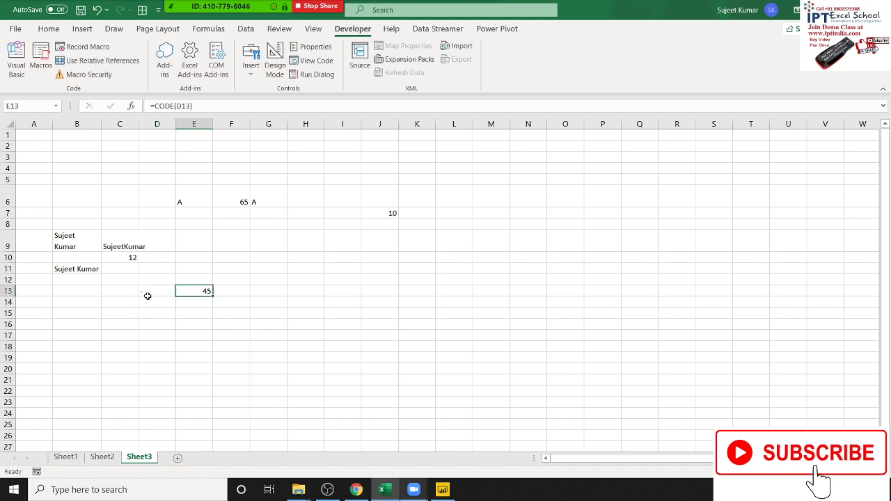
click(145, 292)
- Rewrite the GLID formula as SUBSTITUTE(FLOC[GlobalID],UNICHAR(10),".") in Power BI Desktop
key(alt+Tab)
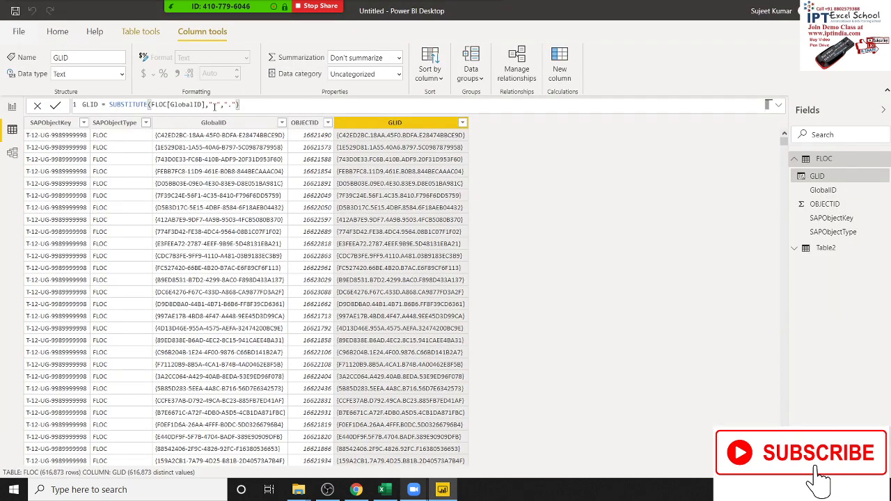
drag(202, 105, 242, 105)
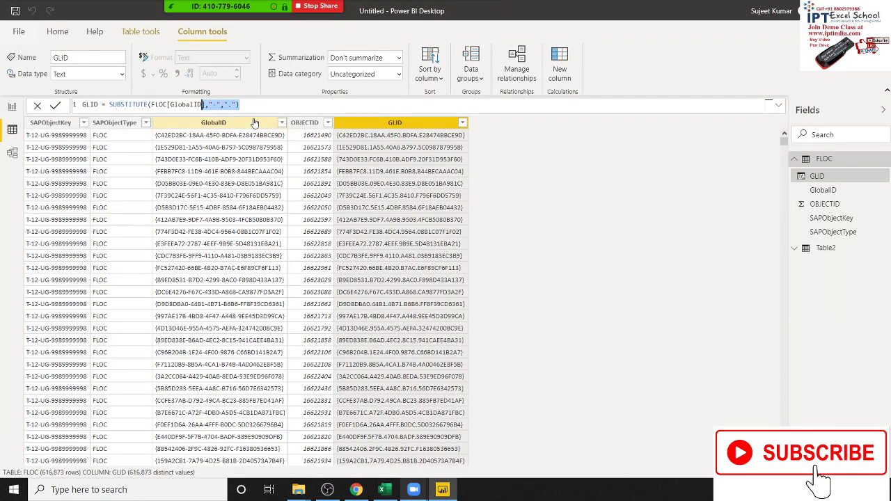
click(220, 104)
drag(204, 105, 240, 104)
click(216, 105)
key(BackSpace)
key(BackSpace)
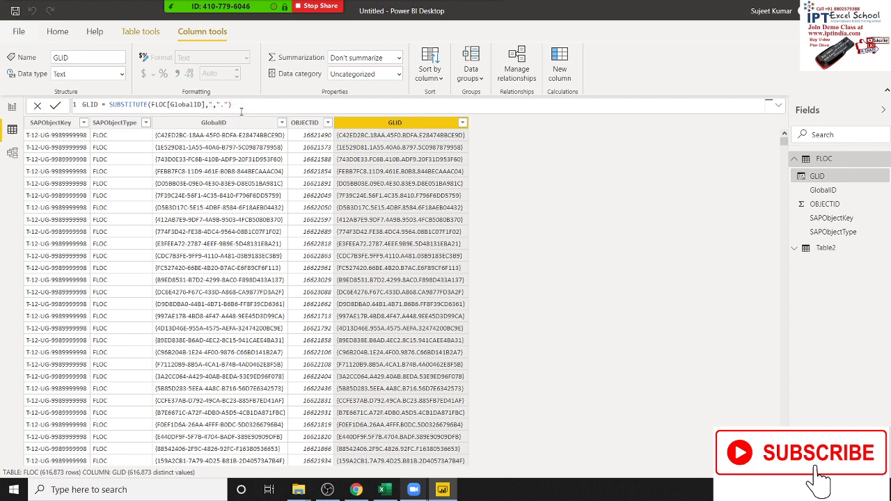
key(BackSpace)
text(ini)
key(BackSpace)
key(BackSpace)
key(BackSpace)
text(ch)
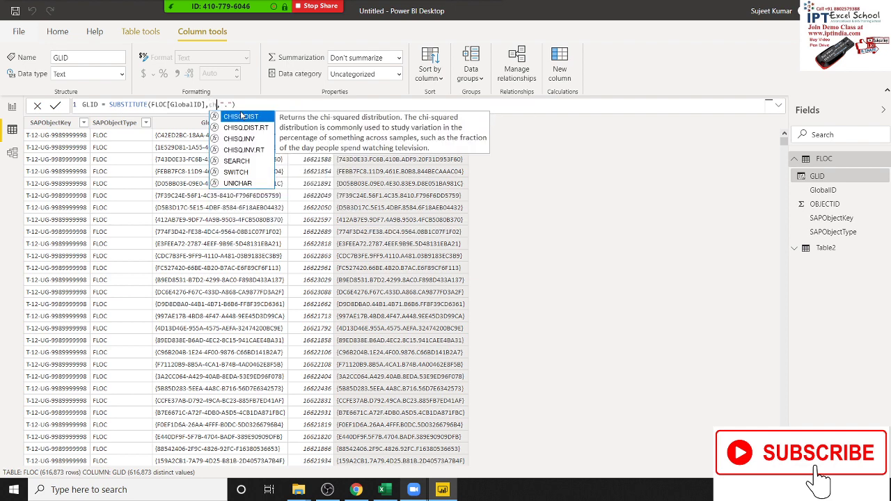
text(a)
click(240, 115)
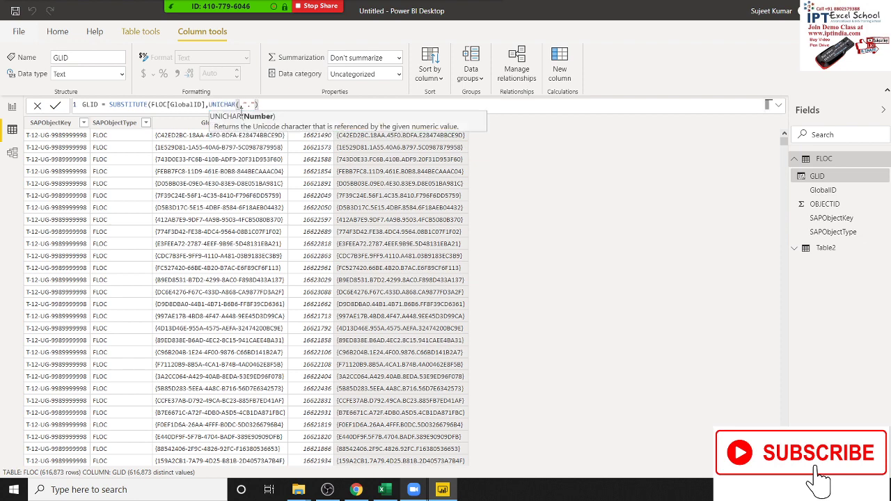
text(10)
text())
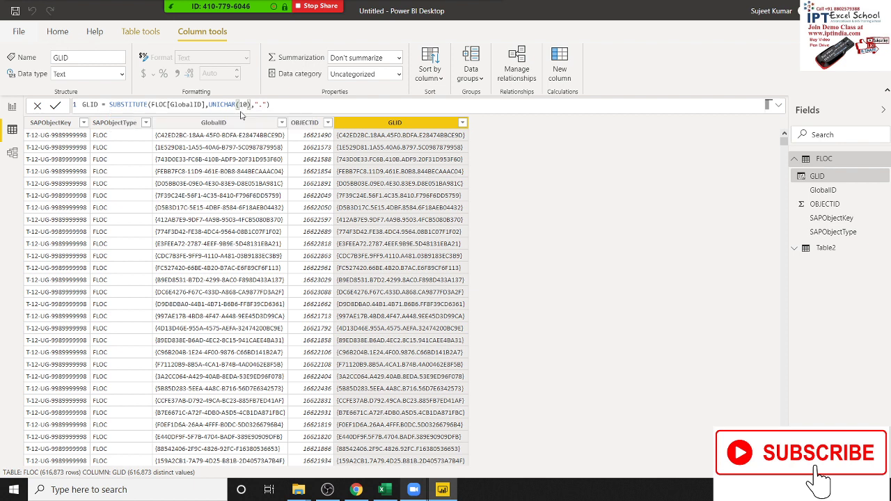
key(Return)
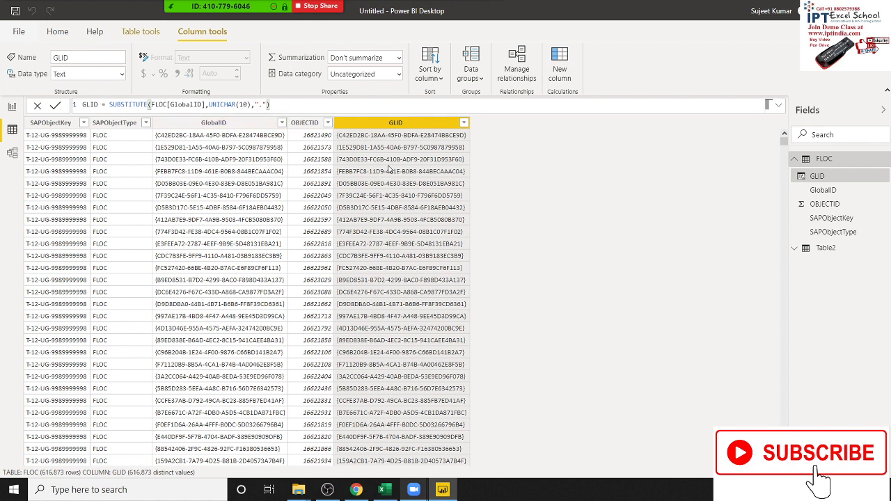
- Change the GLID formula's UNICHAR argument from 10 to 45 and check the GLID values
click(263, 110)
text(45)
key(Return)
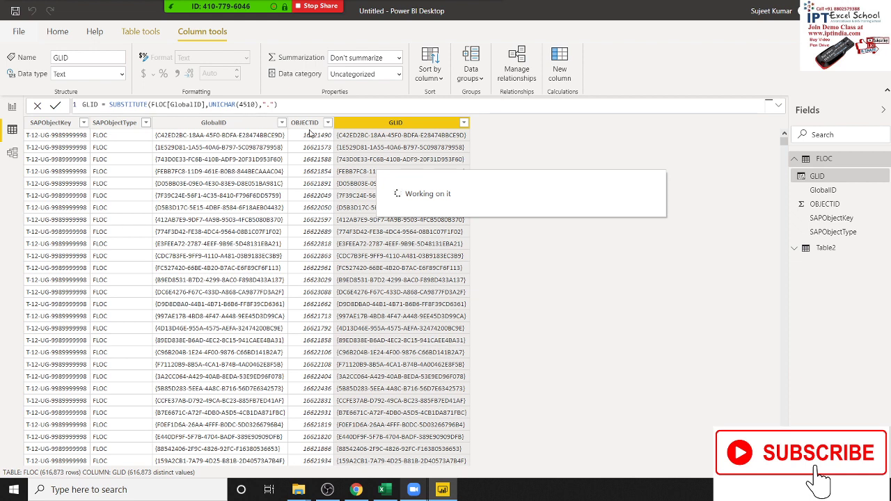
click(260, 105)
text(,)
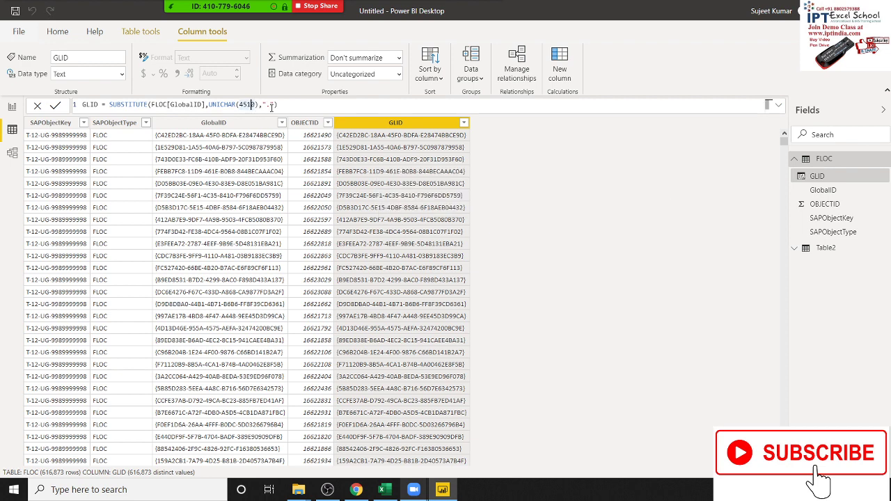
key(BackSpace)
key(Delete)
key(Return)
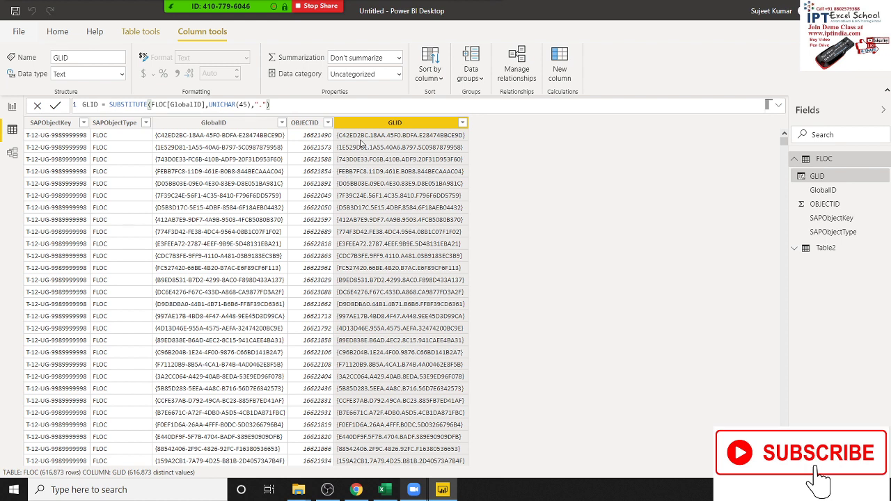
click(368, 159)
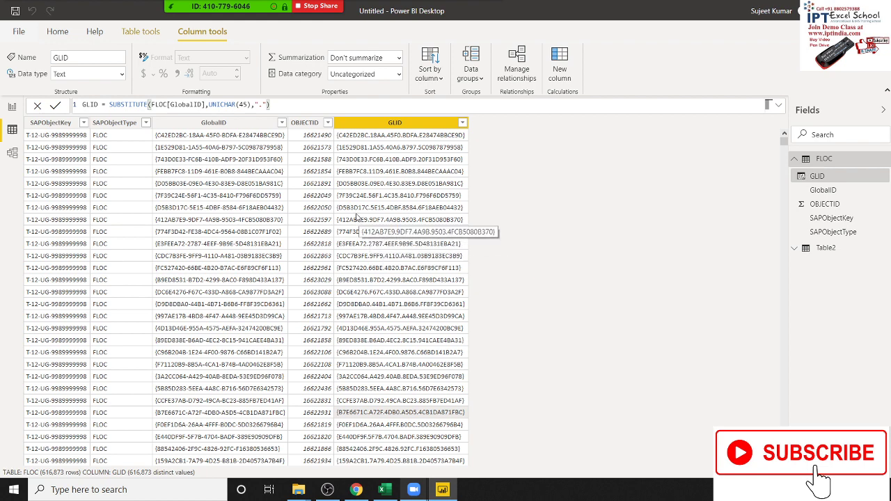
- Recheck D13 and E13's =CODE(D13) in Excel, then return to Power BI Desktop
key(alt+Tab)
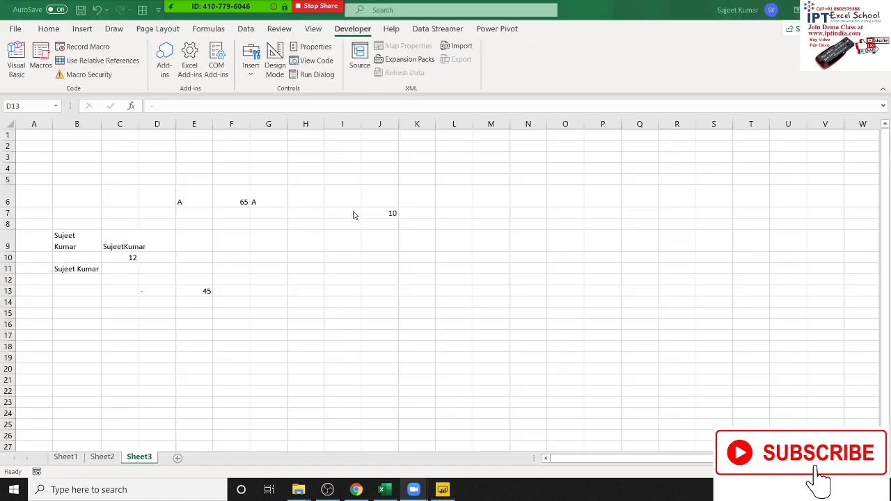
click(184, 290)
click(159, 289)
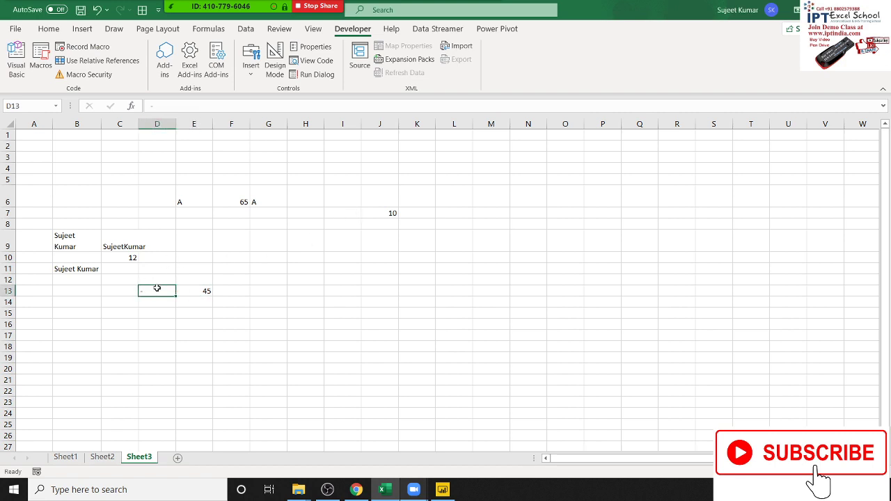
click(204, 297)
click(201, 292)
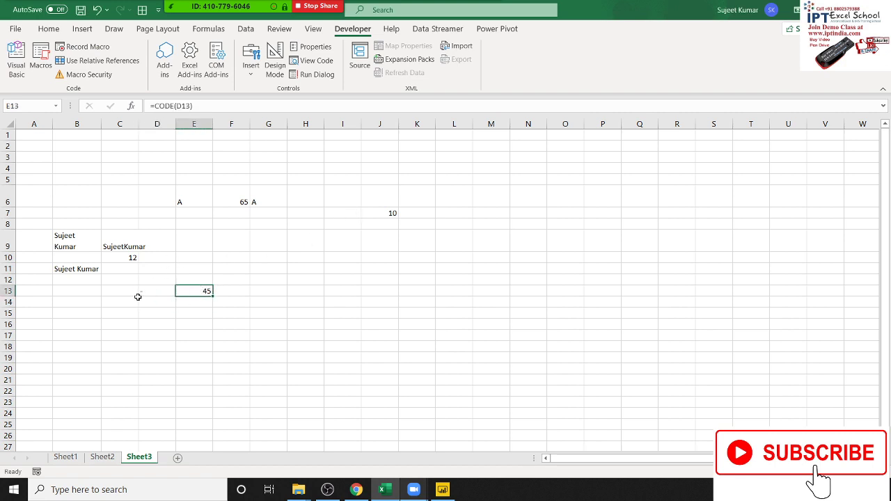
key(alt+Tab)
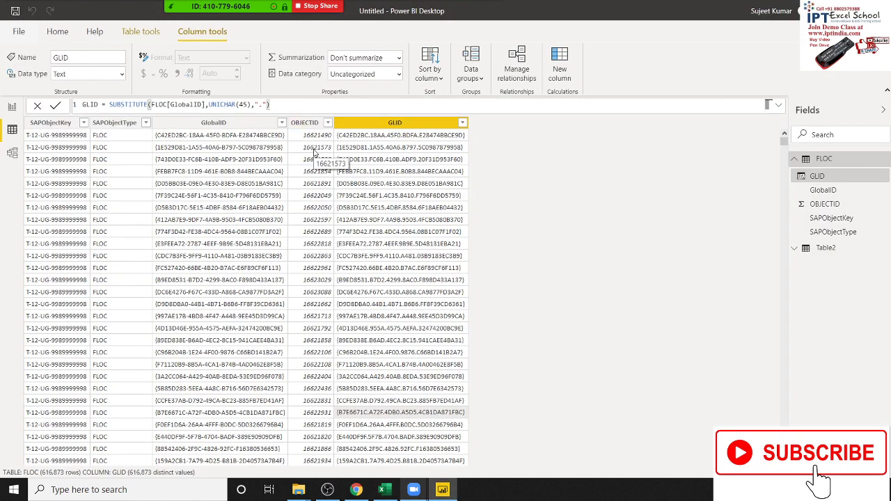
key(alt+Tab)
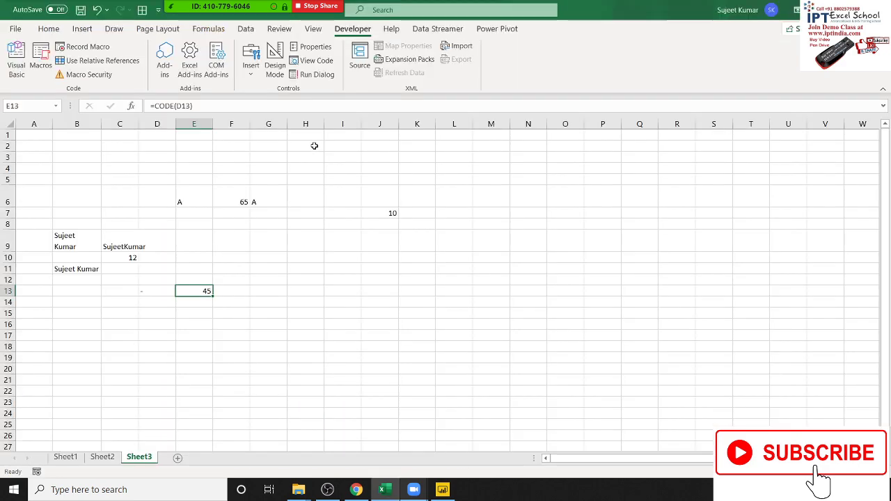
key(alt+Tab)
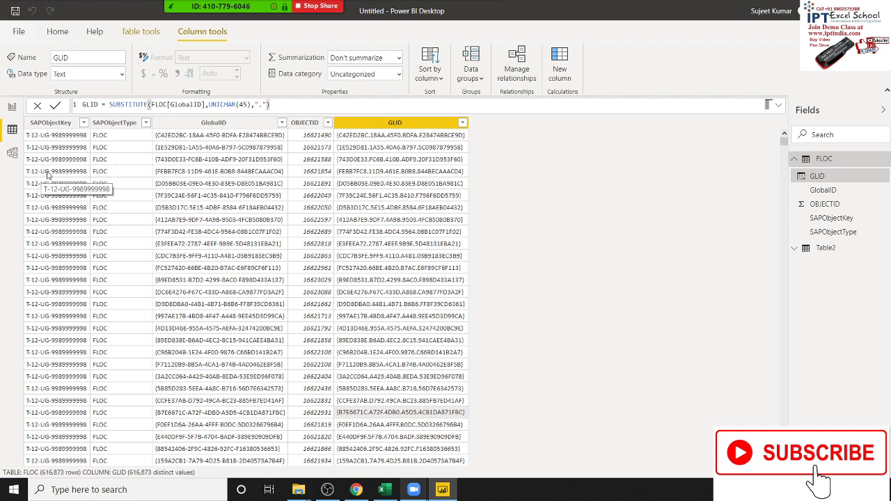
- Scroll the FLOC table's data view down and back up
scroll(46, 178, down, 10)
scroll(46, 177, up, 8)
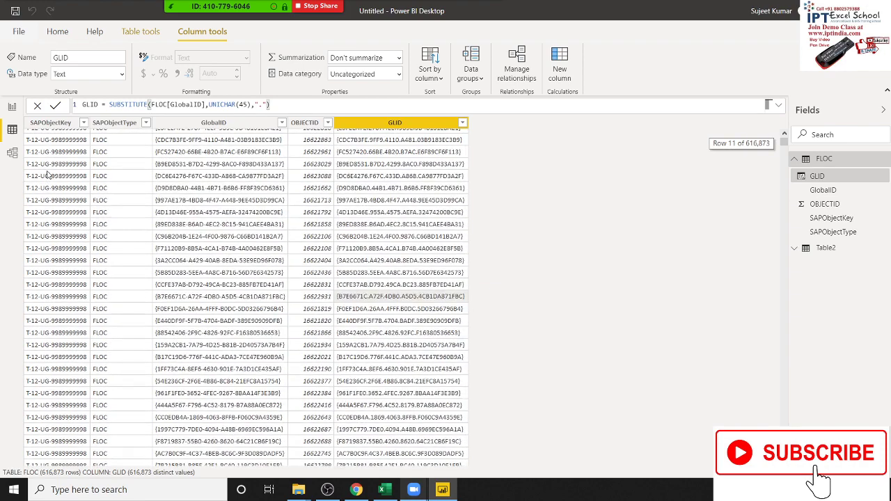
scroll(47, 175, up, 4)
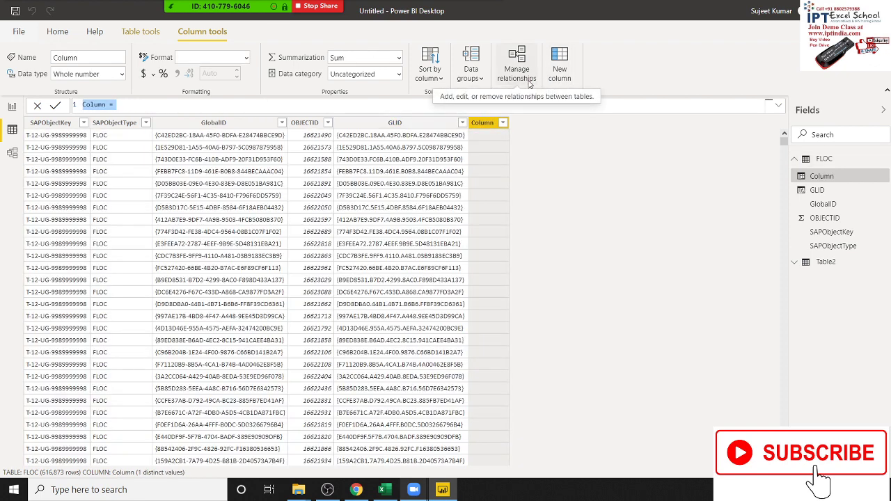
- Define the new column as SAPC = REPLACE(FLOC[SAPObjectKey],6,2,"IN")
click(109, 105)
key(BackSpace)
key(BackSpace)
key(BackSpace)
key(BackSpace)
key(BackSpace)
key(BackSpace)
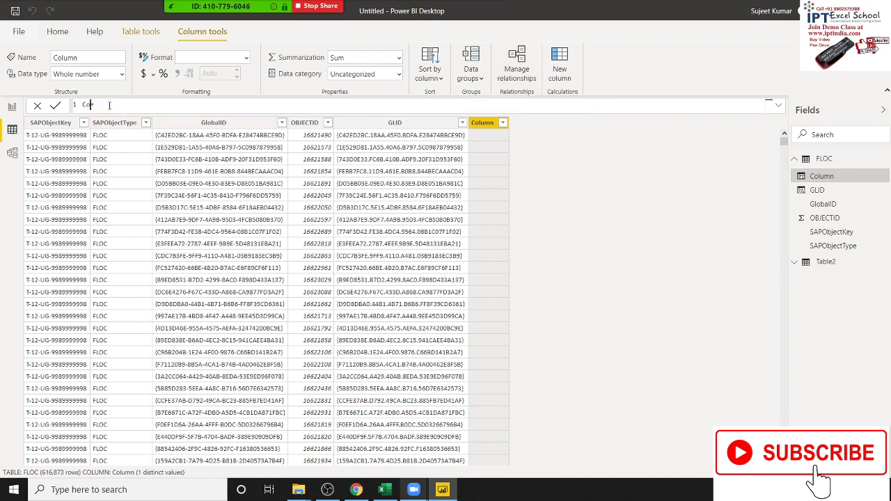
key(BackSpace)
key(BackSpace)
text(SAP)
text(C= )
text(rep)
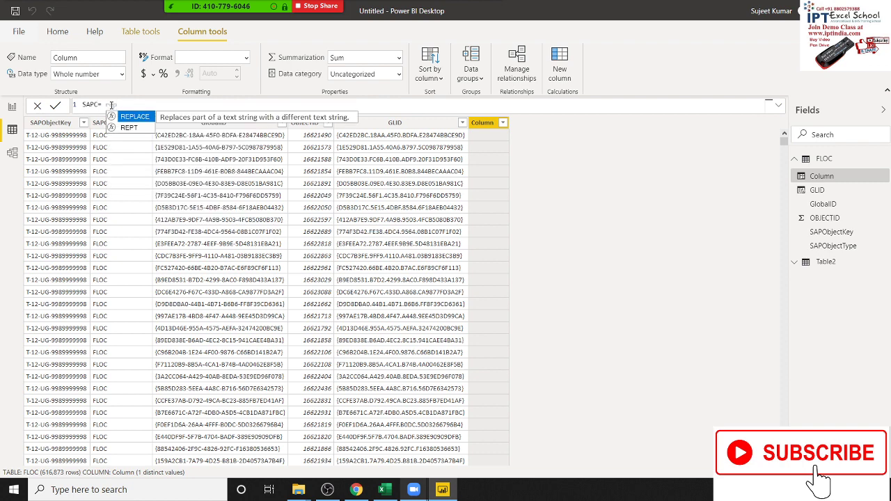
key(Tab)
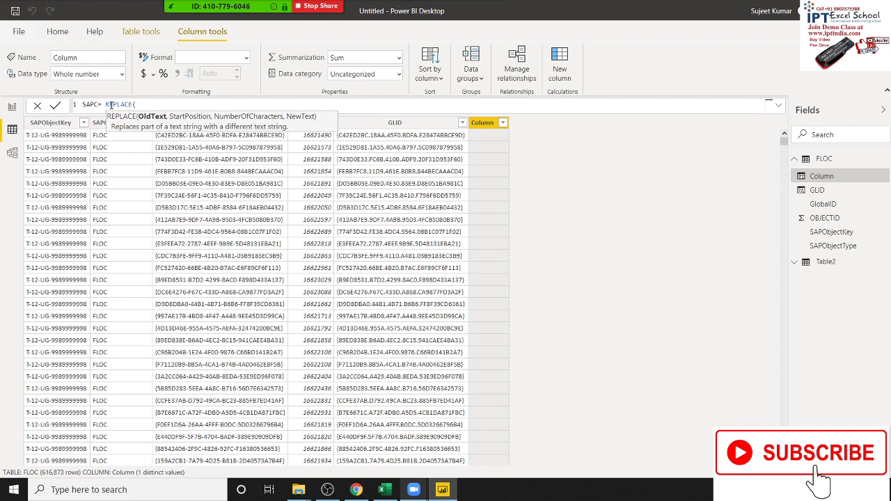
text(sap)
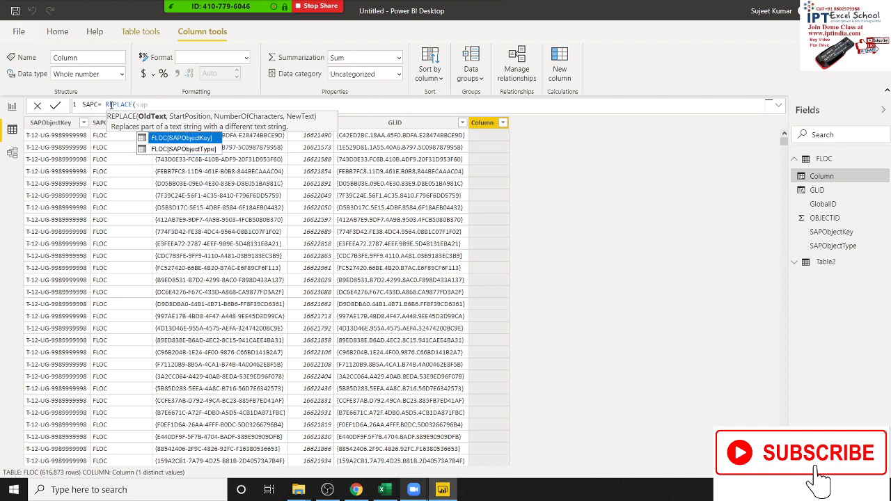
key(Tab)
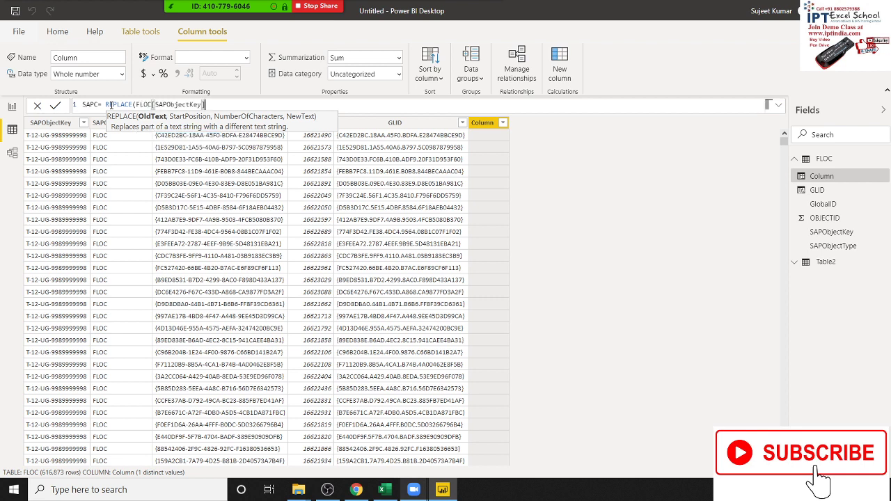
text(,)
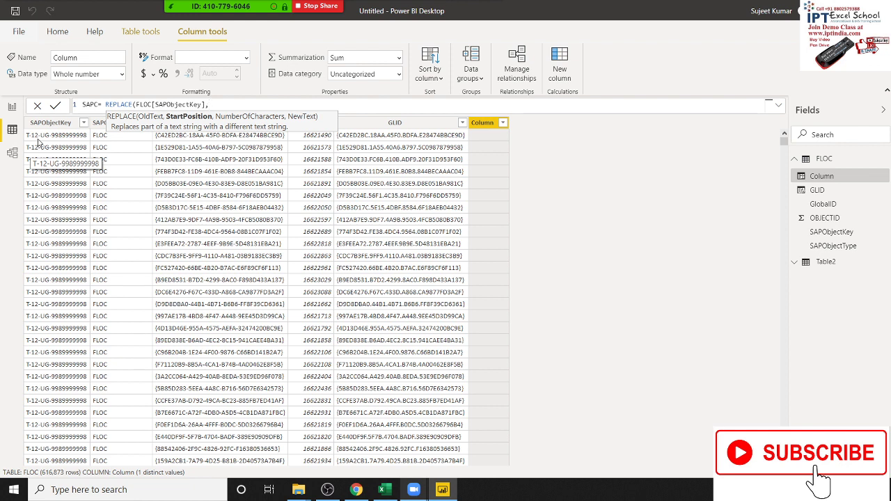
text(6,2)
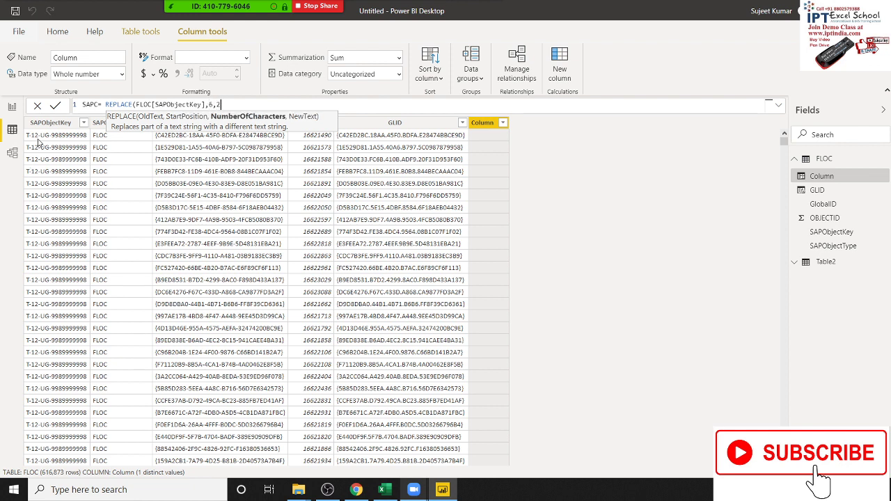
text(,"I)
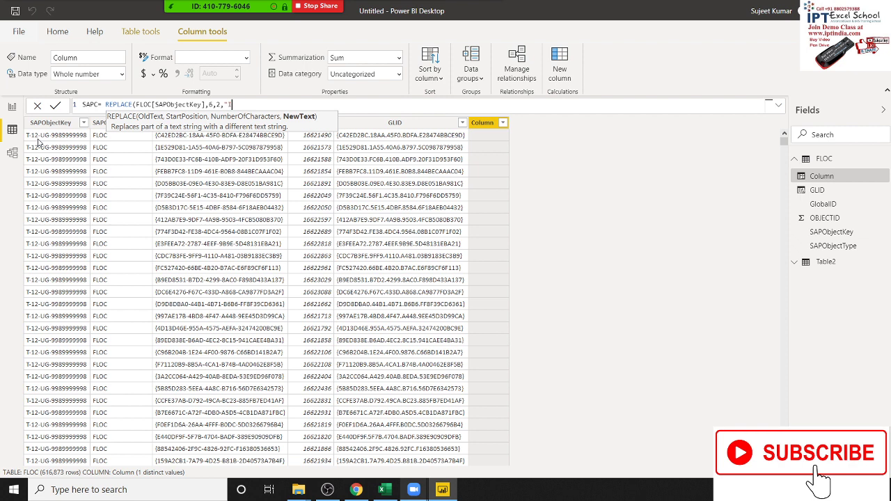
text(N"))
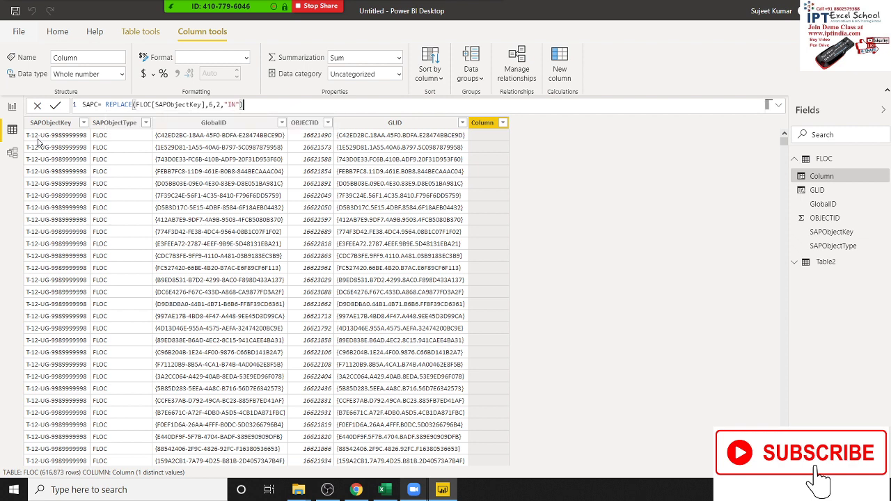
key(Return)
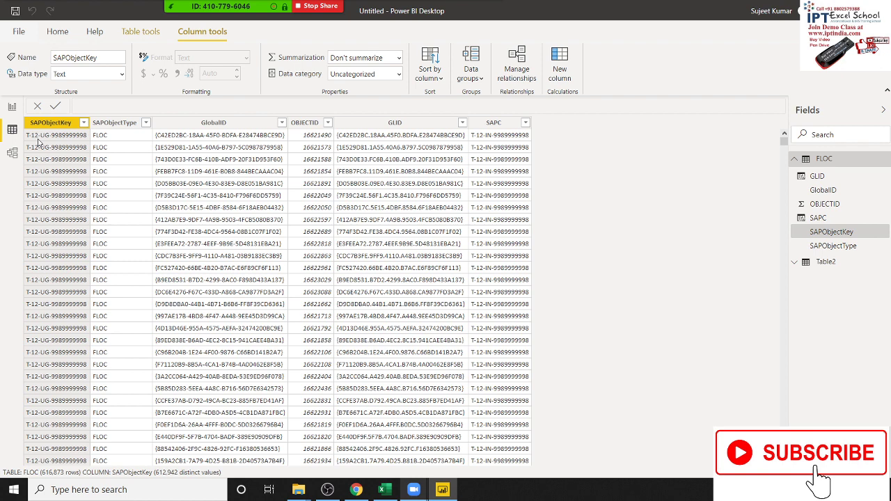
- Review the GLID and SAPC column formulas, then switch windows
click(368, 139)
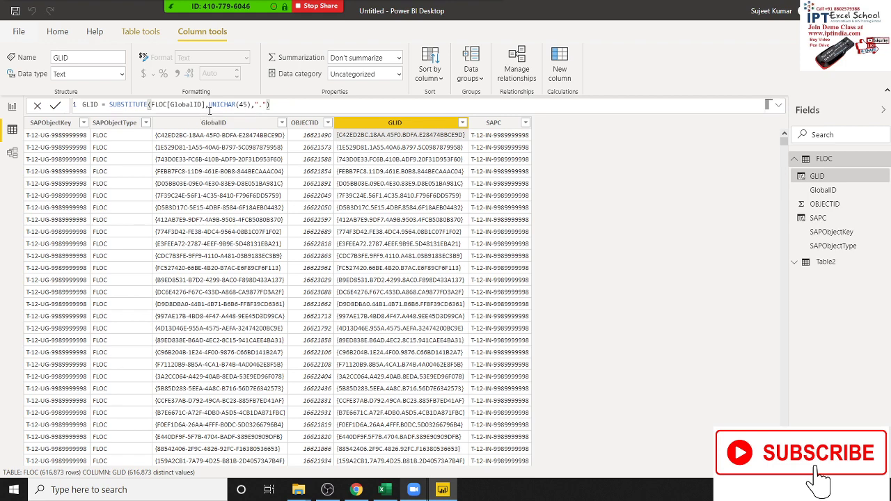
click(479, 140)
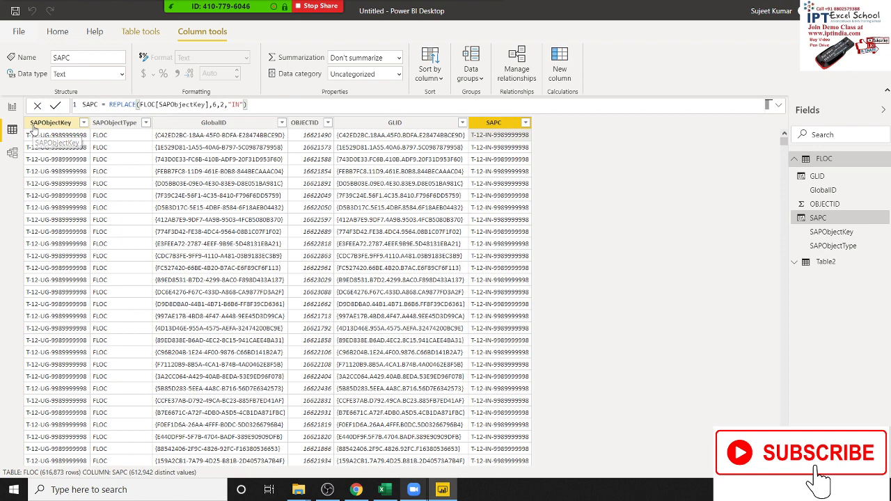
key(alt+Tab)
key(alt+Tab)
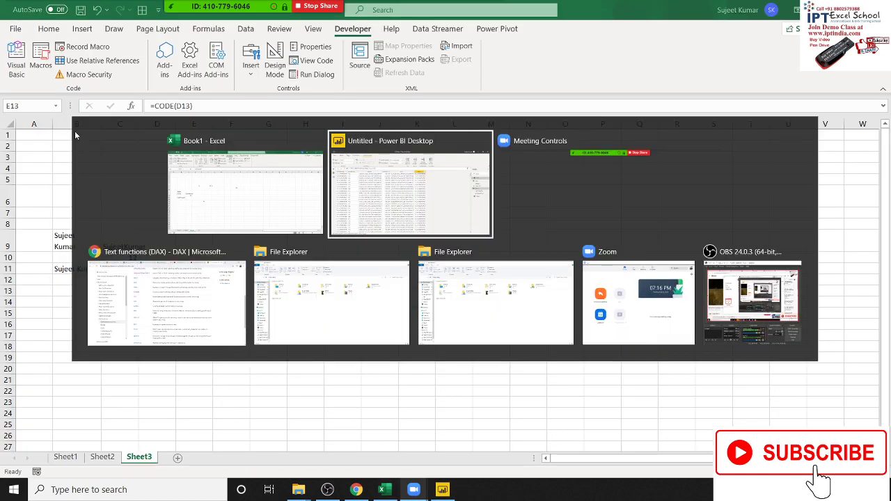
- Read the REPLACE and REPT entries on Microsoft Learn's DAX text functions page, then return to Power BI
key(Tab)
key(Tab)
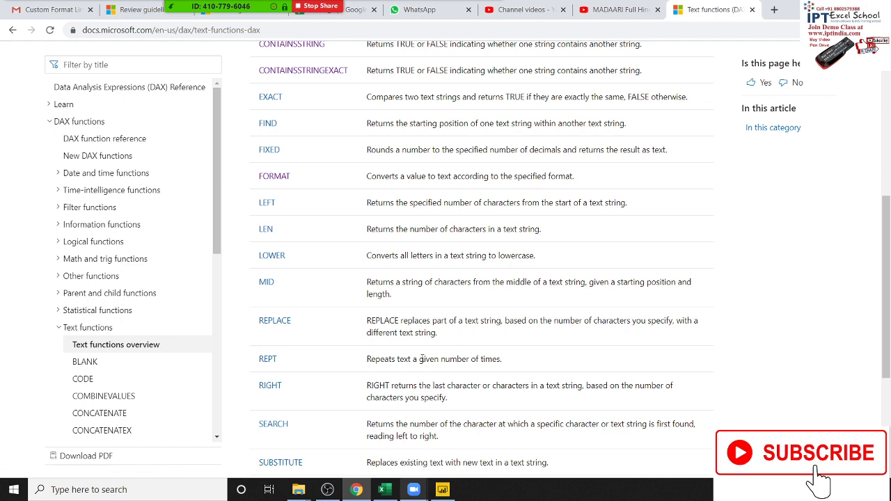
scroll(421, 361, down, 3)
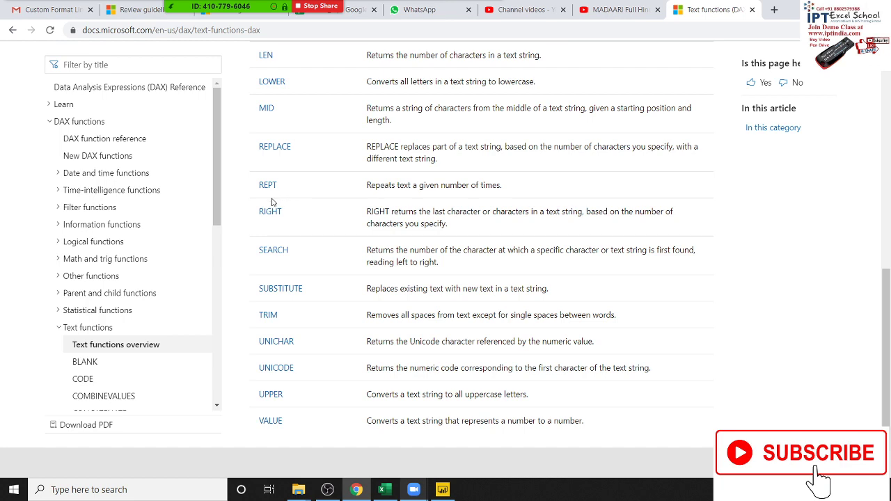
key(alt+Tab)
key(alt+Tab)
key(alt+Tab)
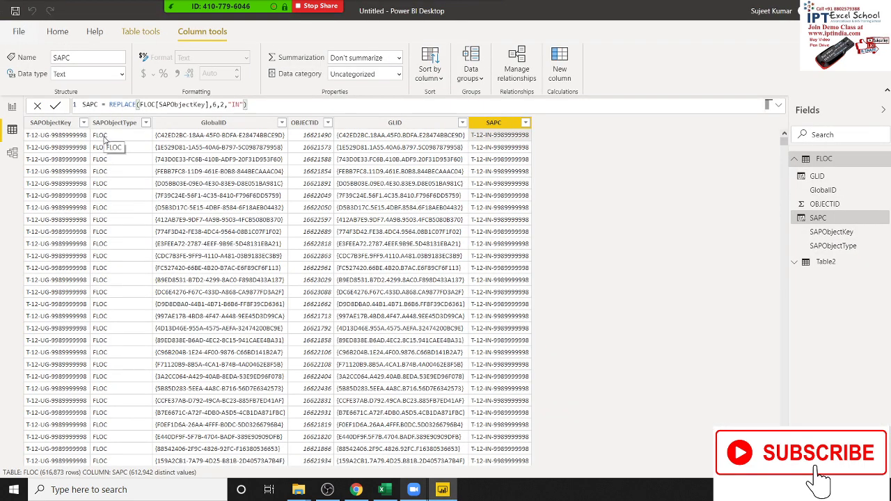
click(263, 104)
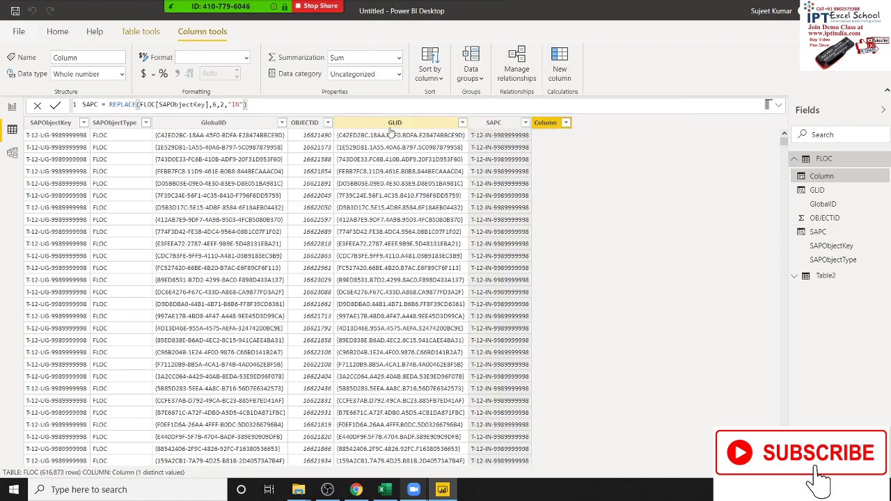
- Name the new column REP with the formula REPT(FLOC[SAPObjectType],2)
double_click(102, 106)
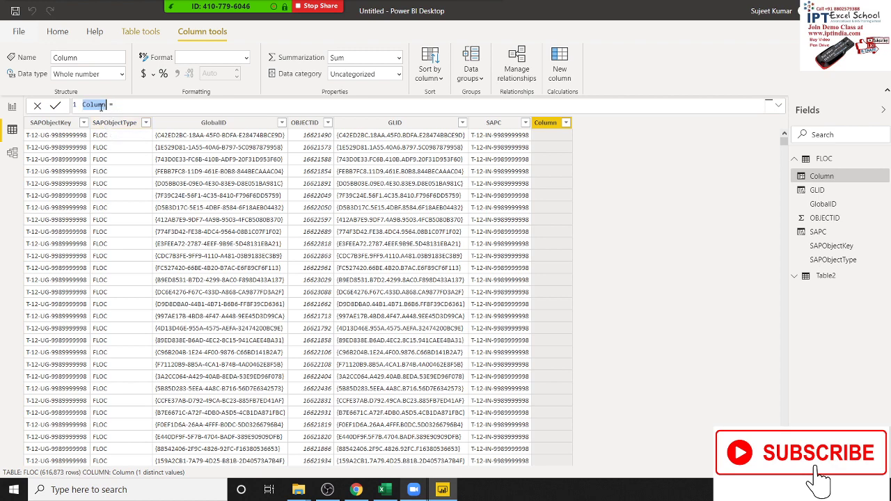
text(REP)
click(109, 105)
text(RE)
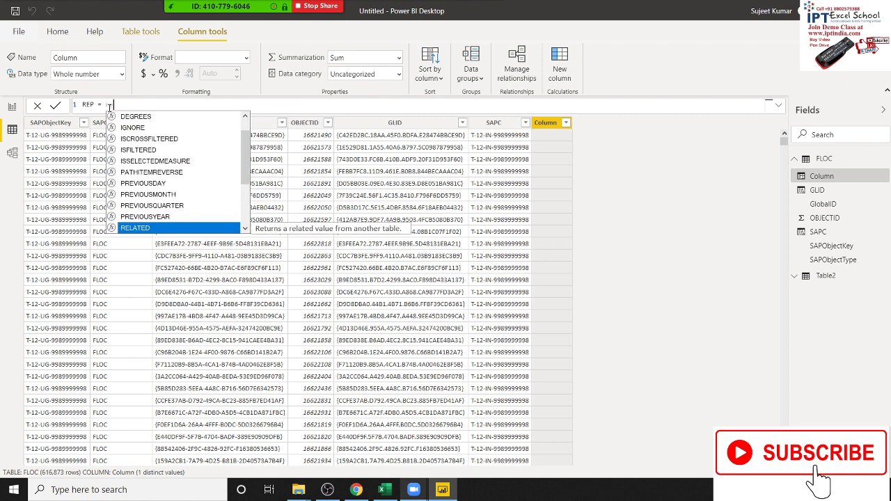
text(P)
key(Down)
key(Tab)
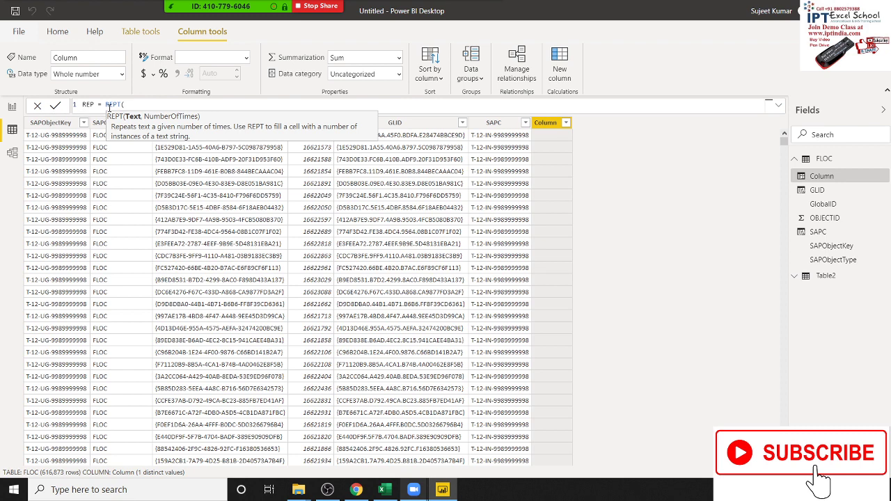
text(sa)
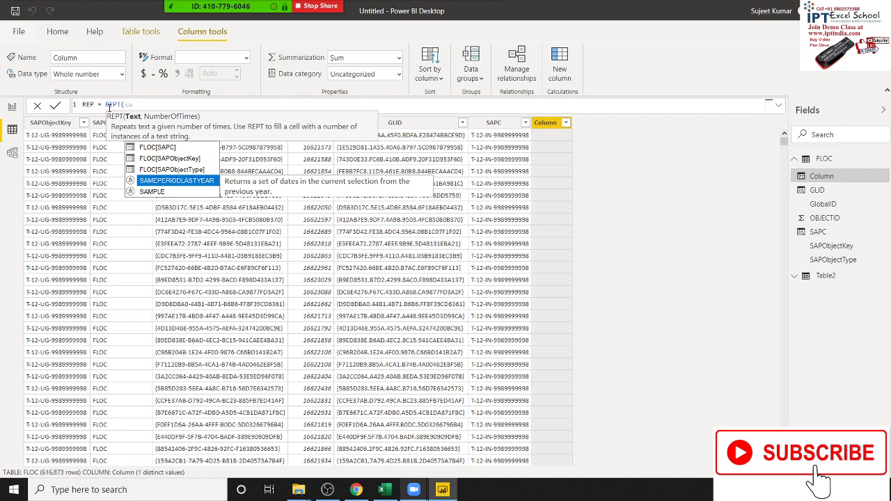
key(Up)
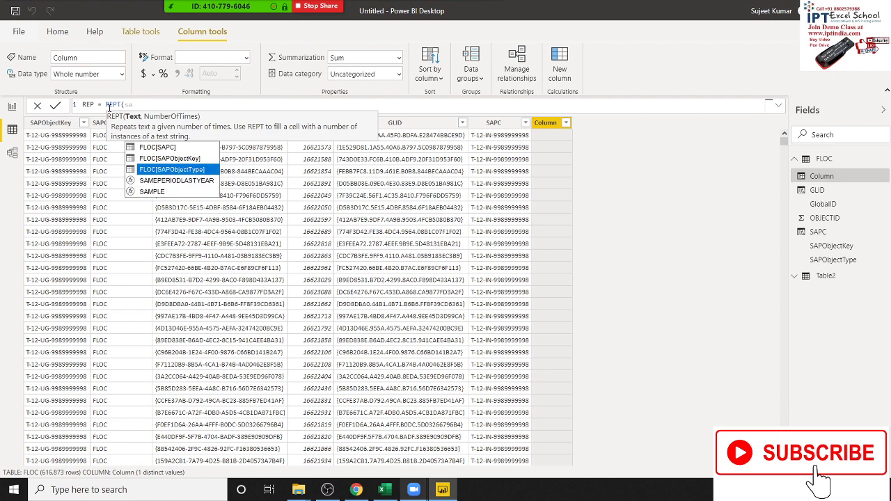
key(Tab)
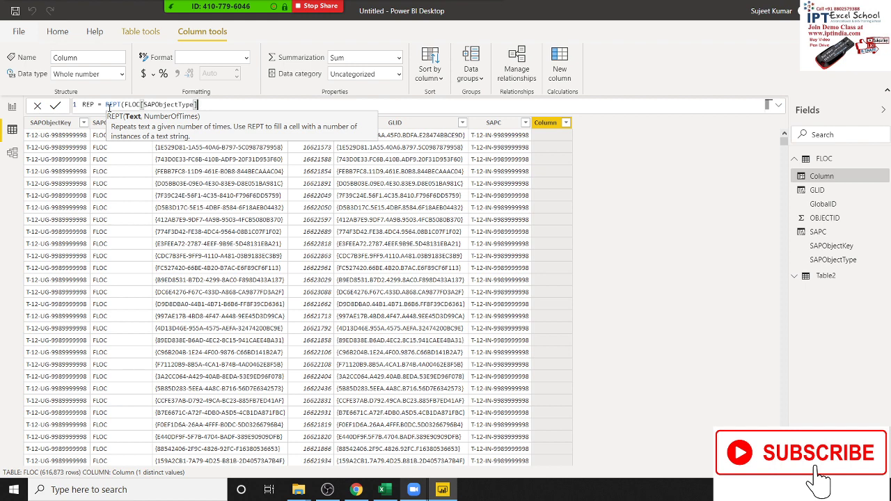
text(,2))
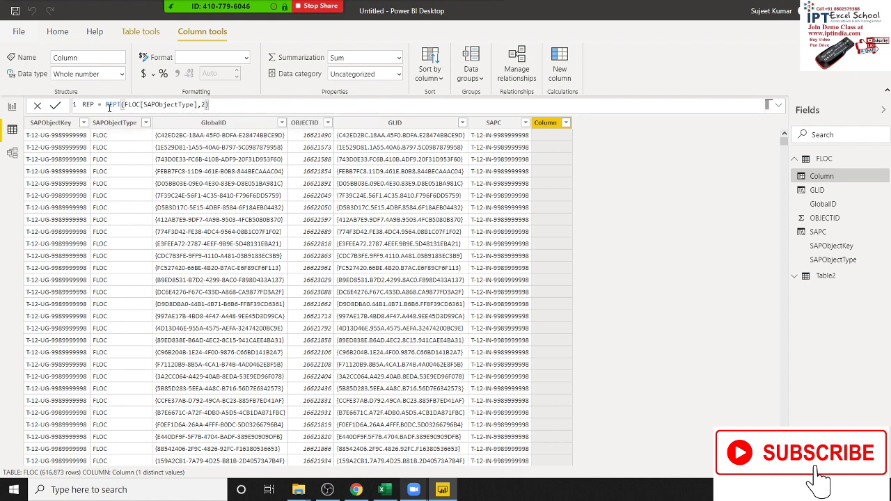
key(Return)
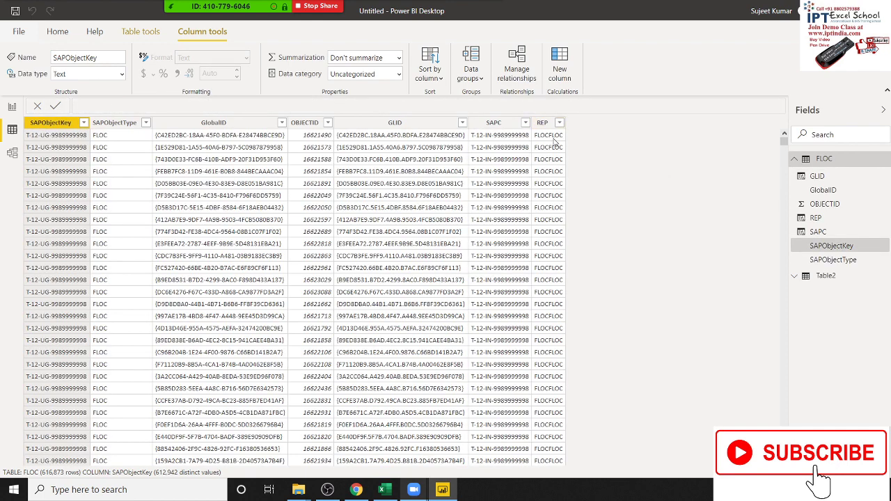
key(alt+Tab)
key(alt+Tab)
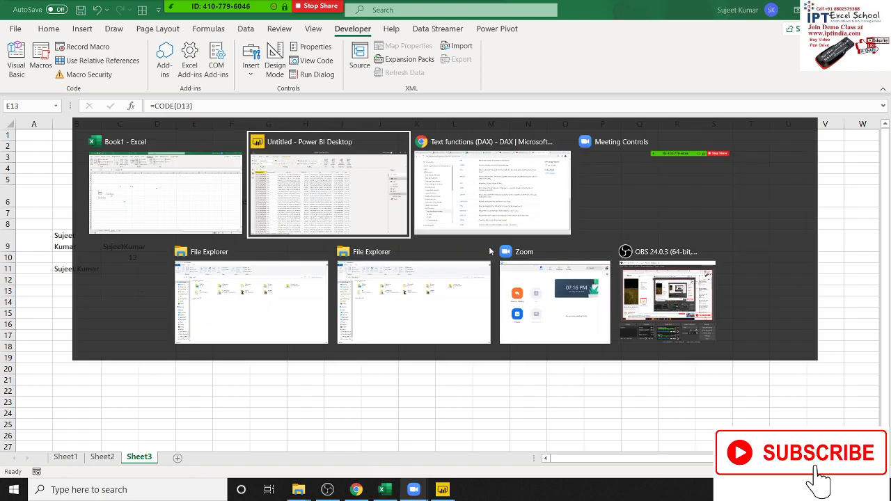
- Scroll up and down the DAX Text functions page on Microsoft Docs
key(Tab)
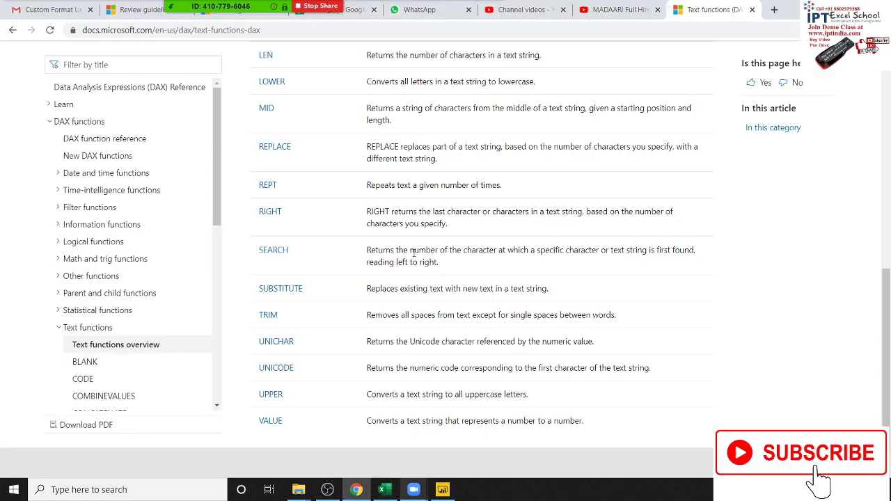
scroll(411, 254, up, 2)
scroll(337, 247, up, 1)
scroll(319, 244, up, 1)
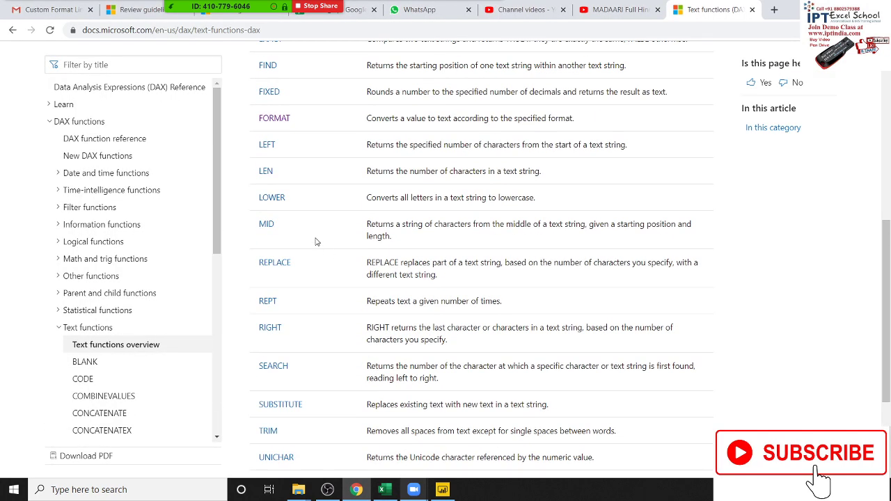
scroll(327, 248, up, 2)
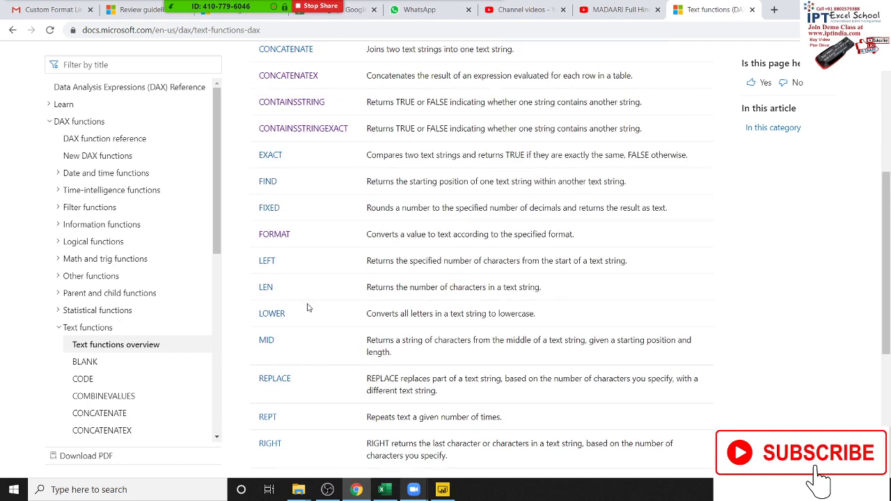
scroll(304, 296, up, 2)
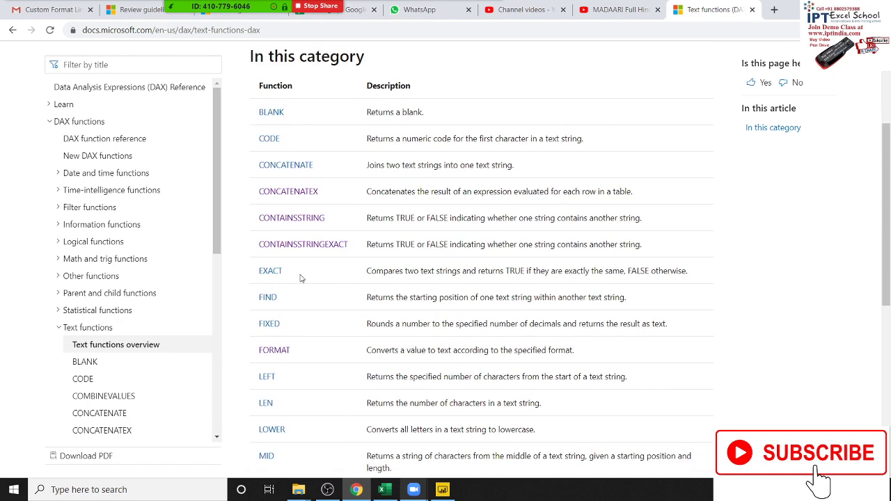
scroll(348, 288, up, 2)
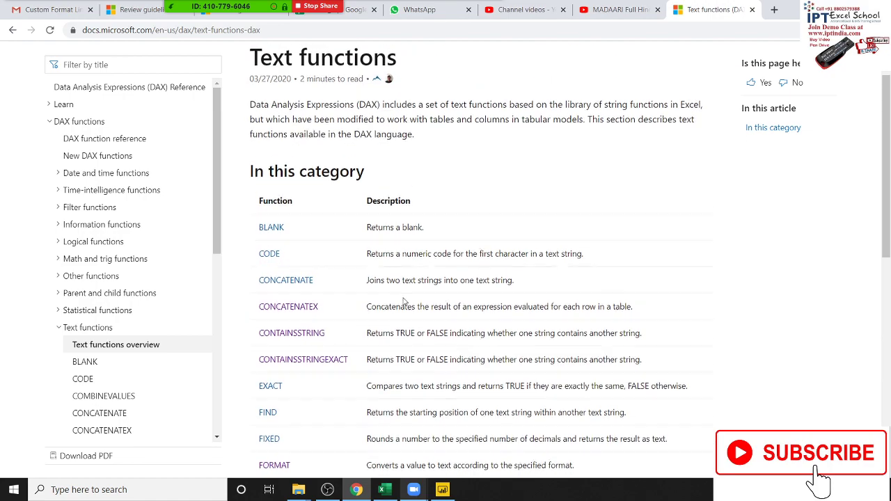
scroll(403, 303, down, 2)
scroll(404, 303, down, 3)
scroll(403, 302, down, 4)
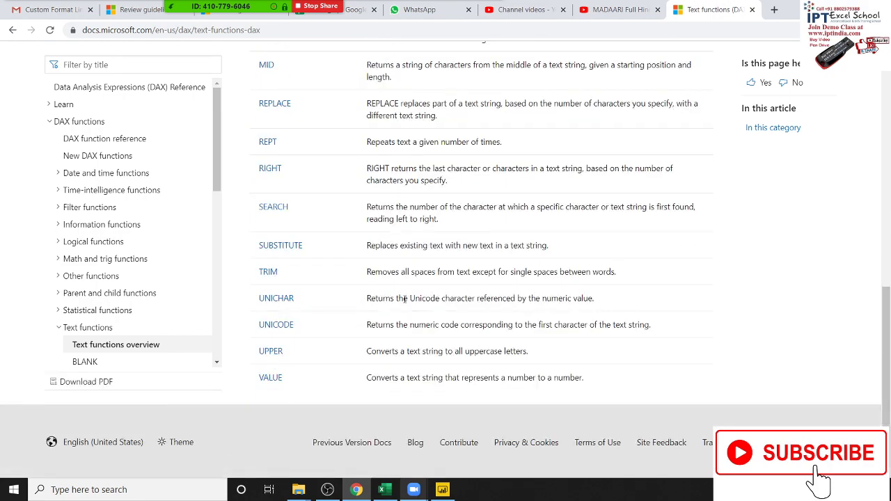
scroll(404, 299, up, 3)
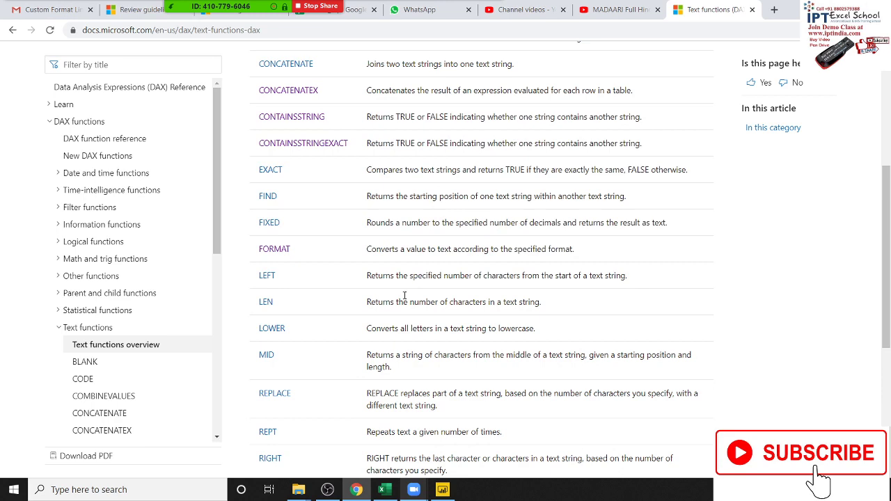
scroll(405, 293, up, 3)
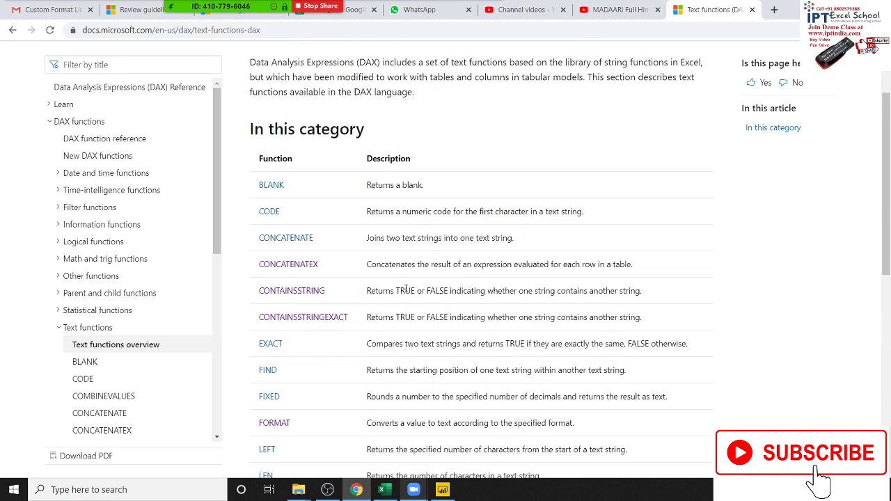
- Collapse Text functions, expand and collapse DAX statements, then scroll down the function table
click(60, 328)
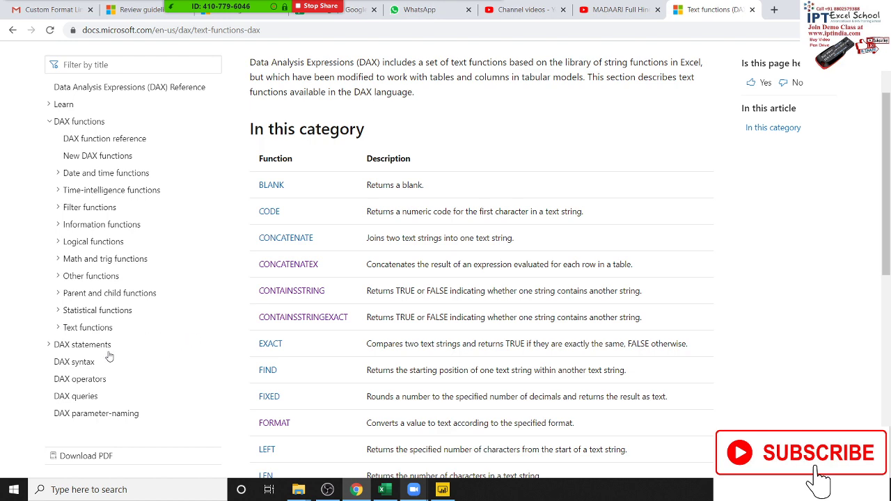
click(82, 345)
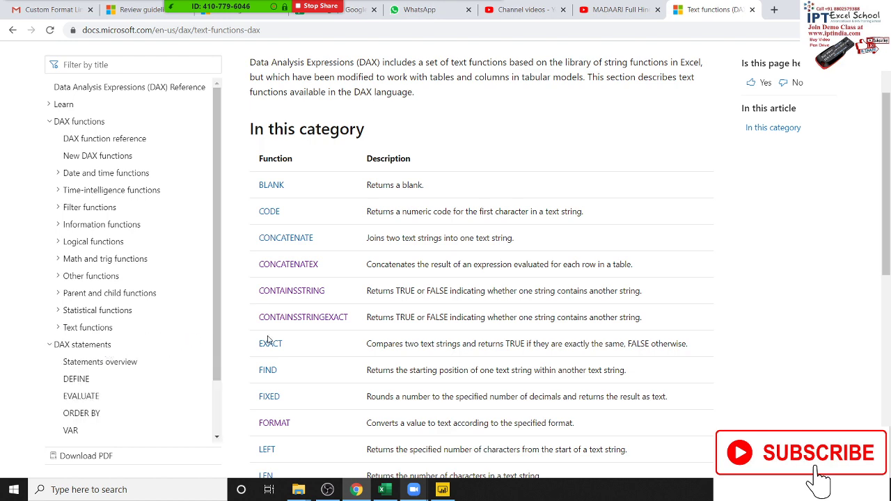
scroll(263, 340, down, 1)
scroll(263, 340, up, 1)
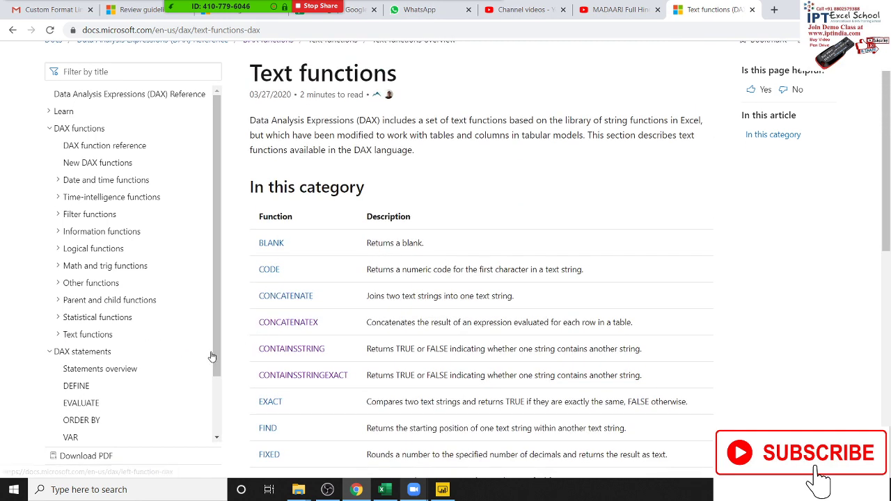
scroll(199, 365, down, 1)
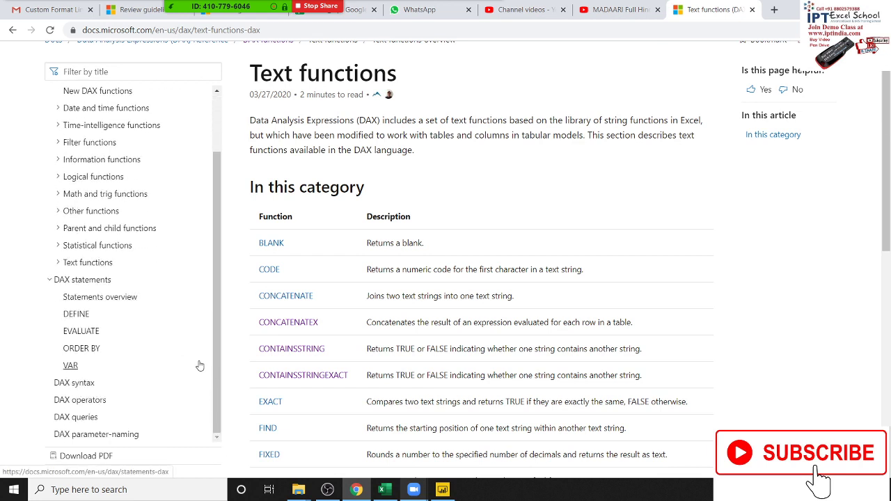
scroll(200, 365, up, 1)
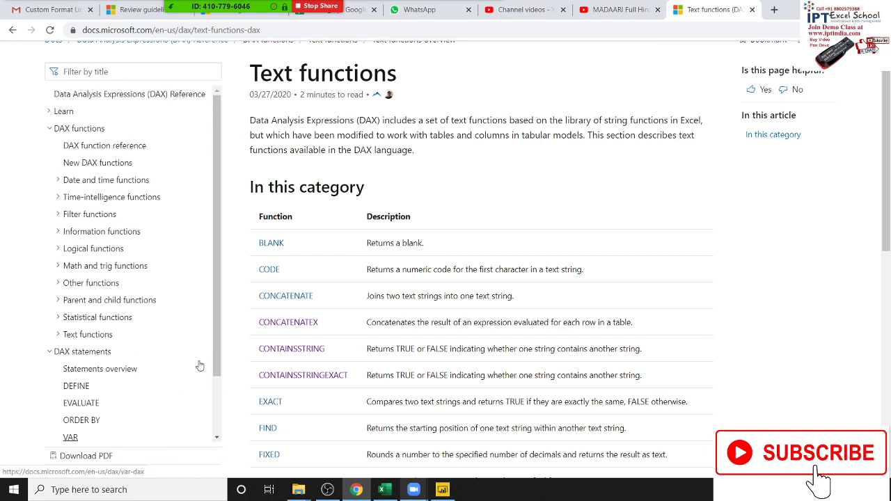
click(50, 354)
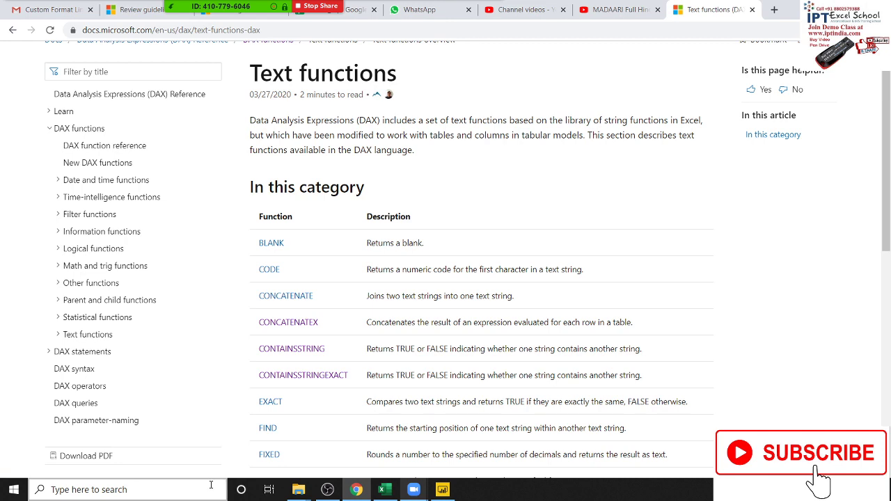
scroll(139, 340, down, 3)
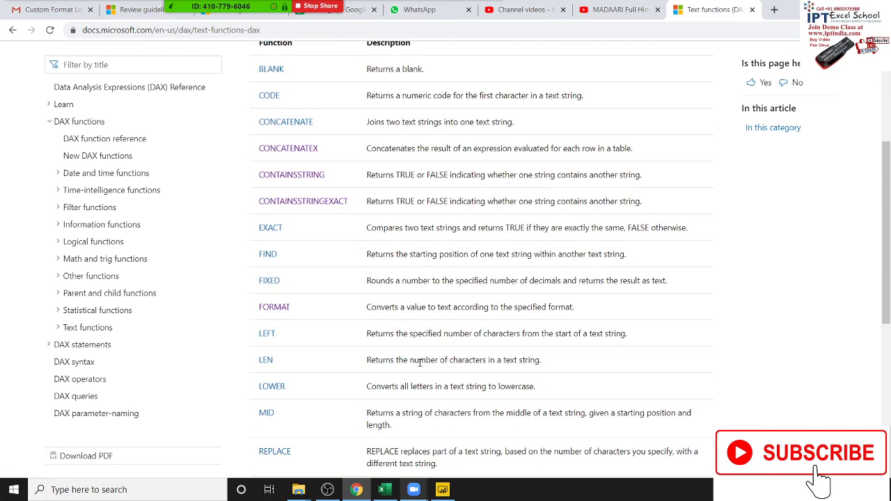
scroll(419, 362, down, 2)
- Revisit the DAX function reference page in Microsoft Docs, then return to the FLOC table
click(12, 30)
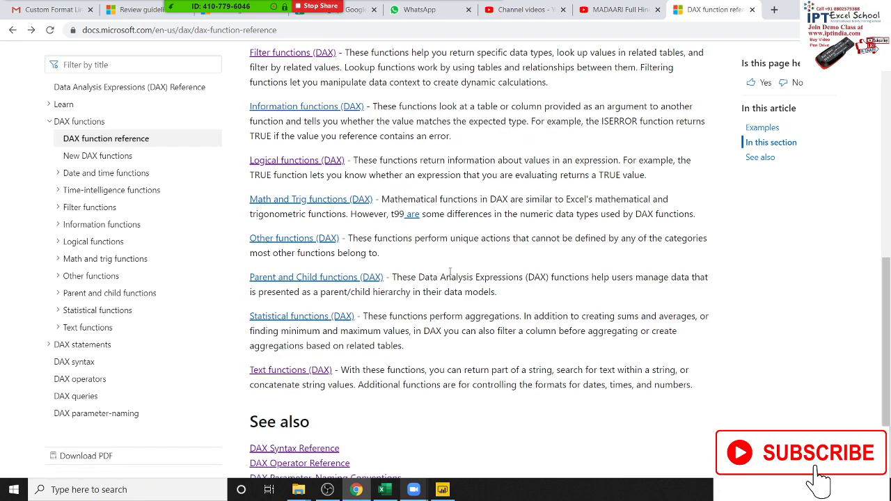
scroll(442, 262, up, 1)
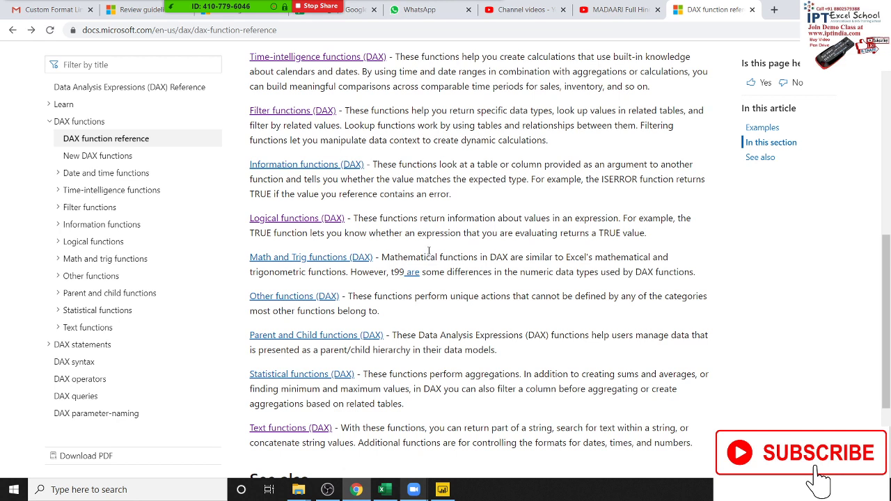
click(442, 489)
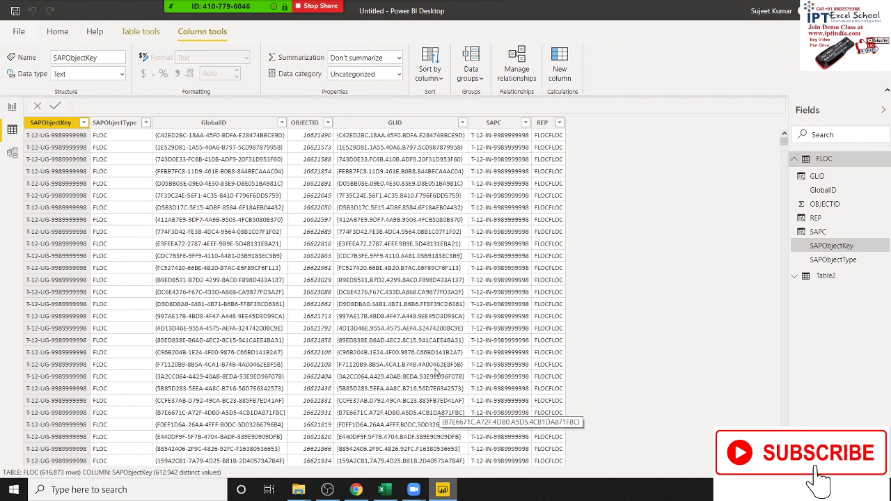
- In the Excel workbook, look through the Data tab's Refresh All options and close them
click(389, 490)
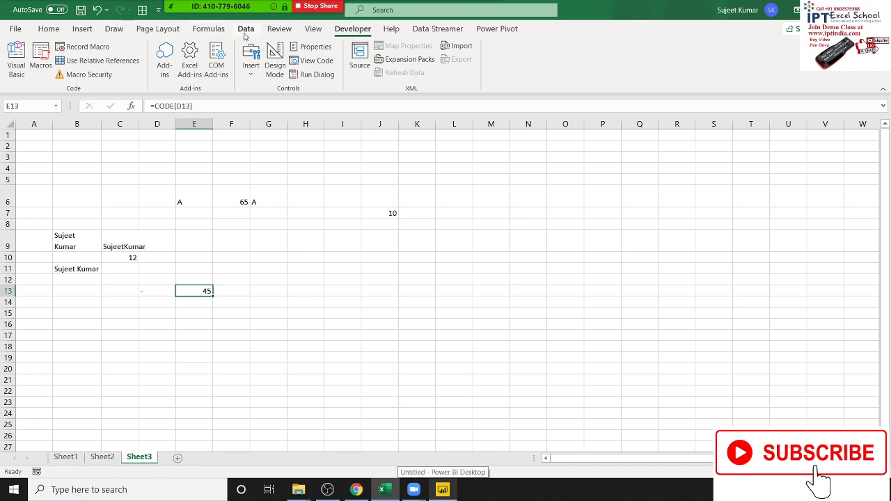
mouse_move(271, 15)
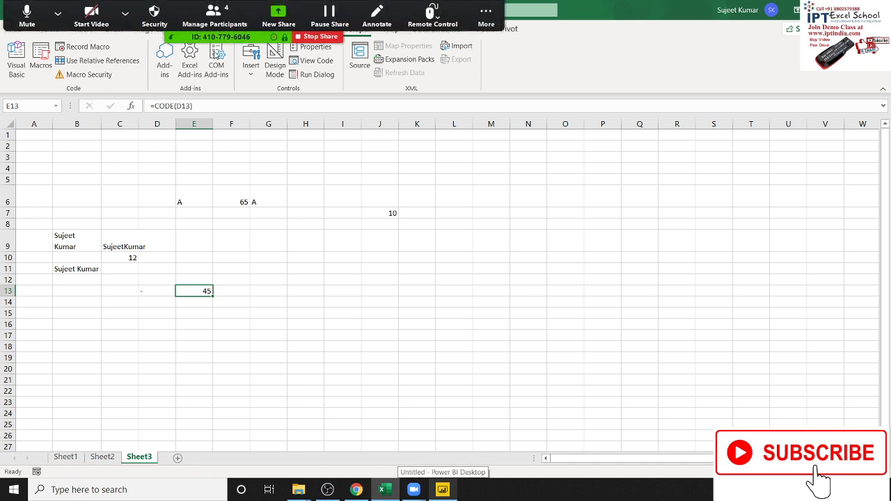
click(256, 235)
click(254, 31)
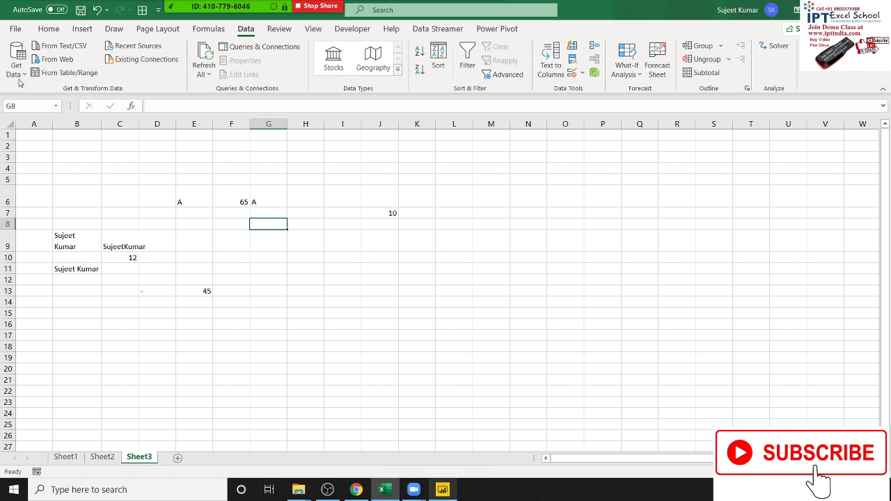
click(210, 76)
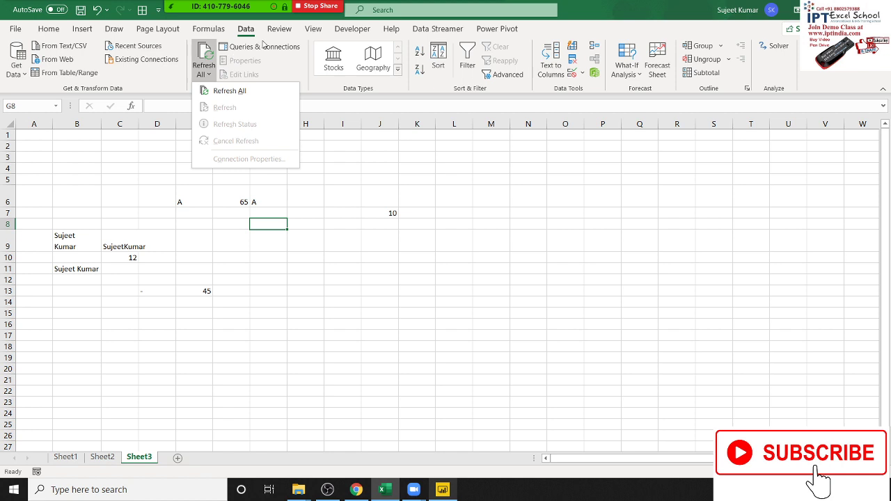
click(60, 164)
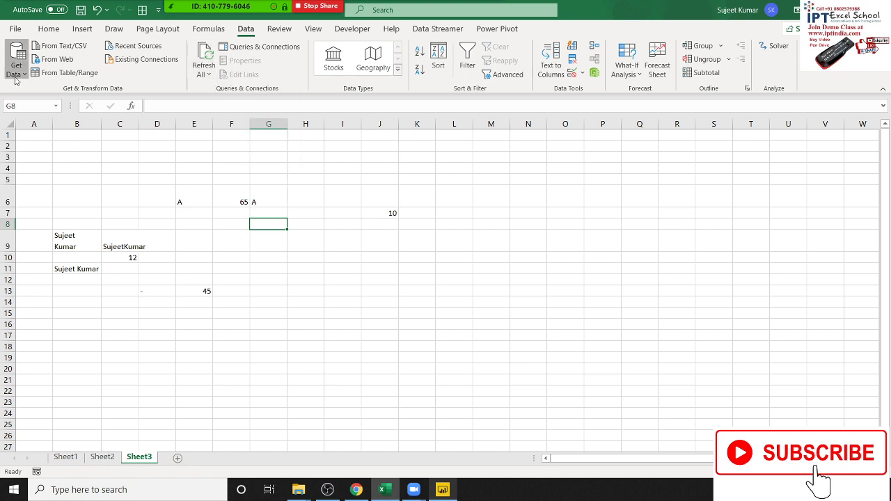
- Browse Excel's Get Data import sources, close the list, and go back to Power BI Desktop
click(15, 78)
mouse_move(76, 233)
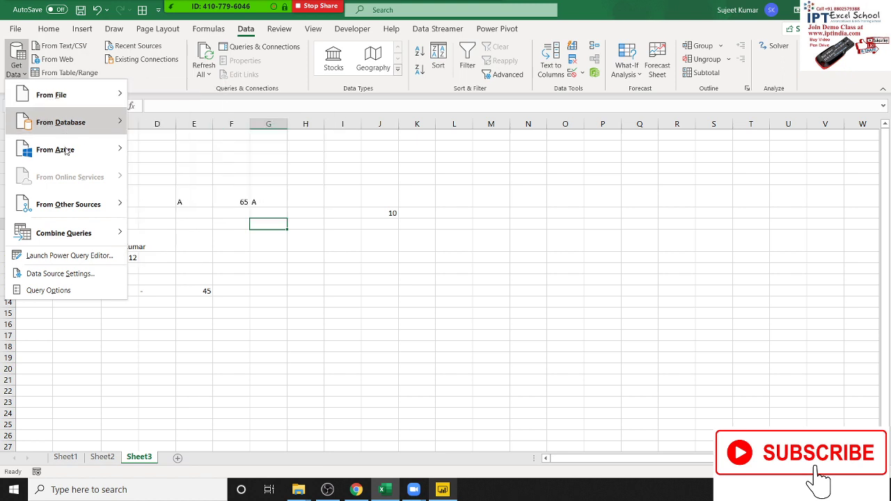
mouse_move(97, 112)
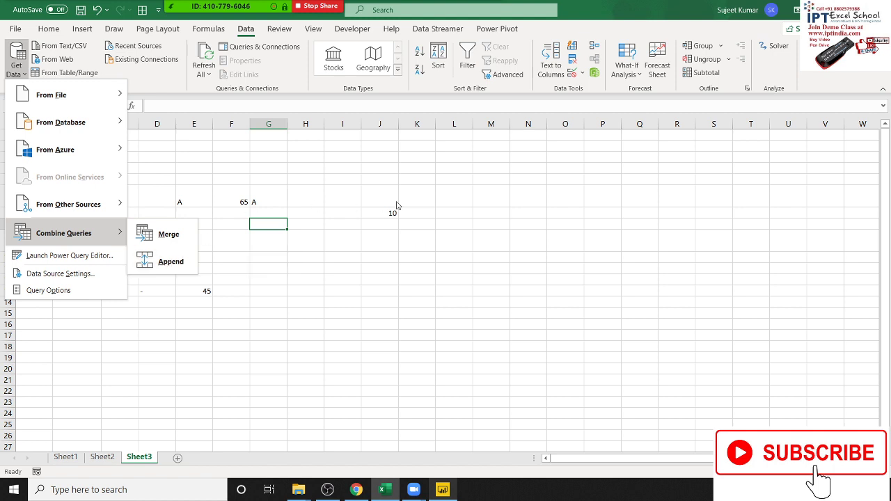
click(487, 212)
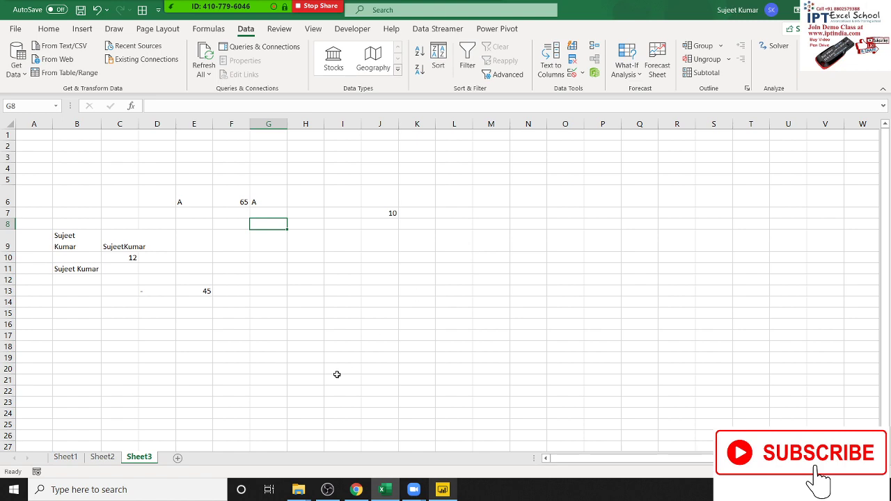
click(433, 490)
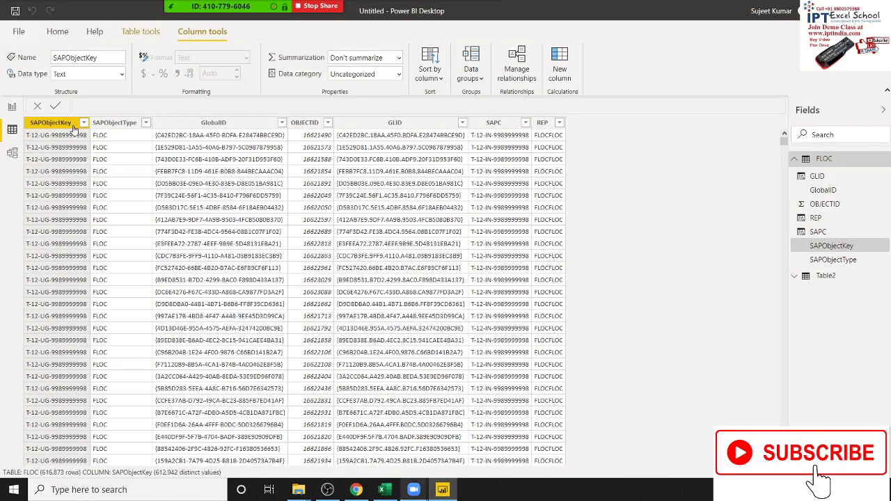
- Select the GlobalID column, dismiss the SQL Server database prompt, and list the Transform data options
click(209, 197)
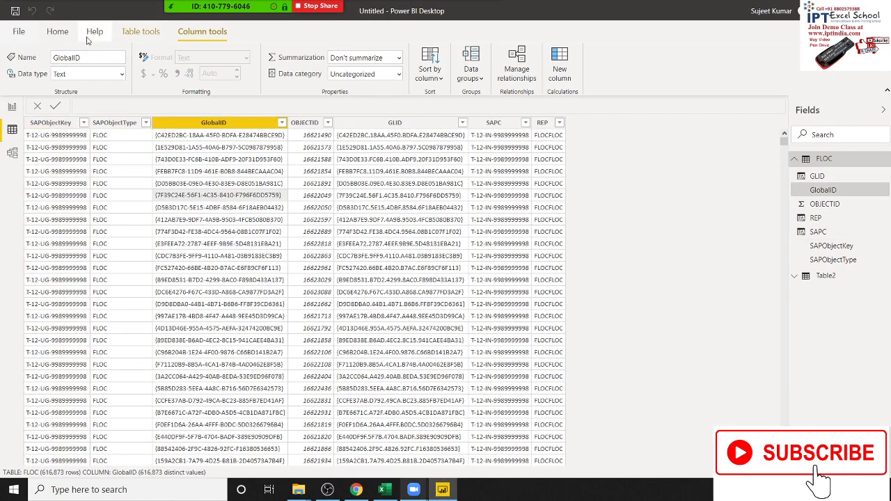
click(61, 31)
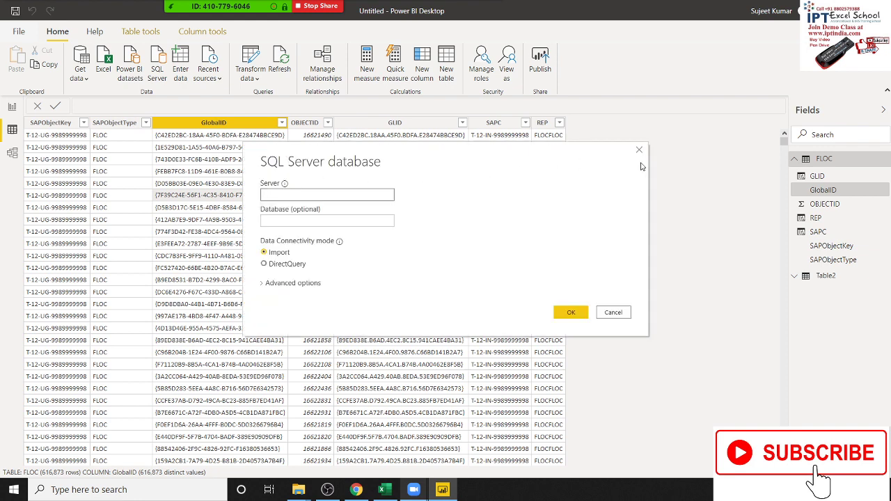
click(638, 150)
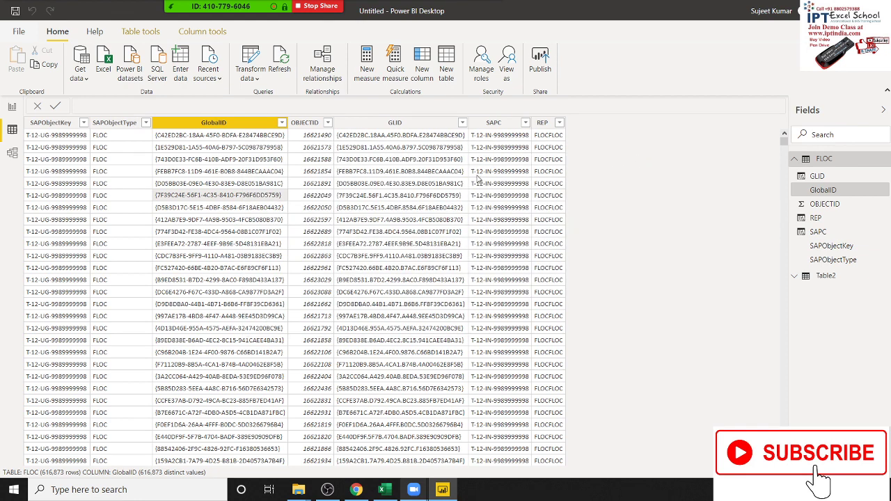
click(260, 80)
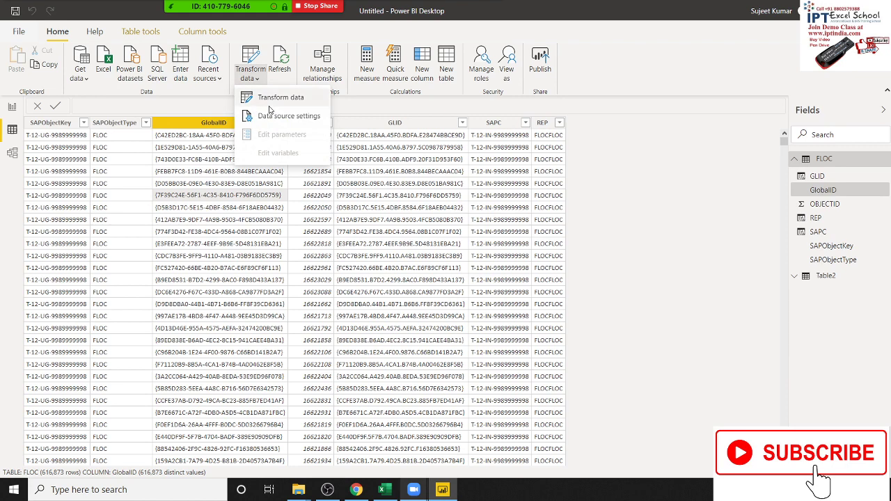
- Open Power Query Editor on Table2, browse its Transform and Add Column tabs, then show the desktop
click(268, 94)
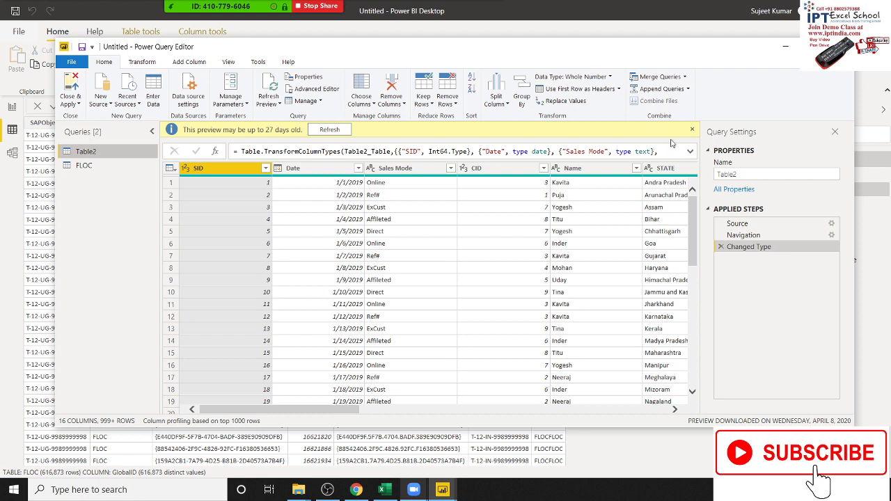
click(691, 130)
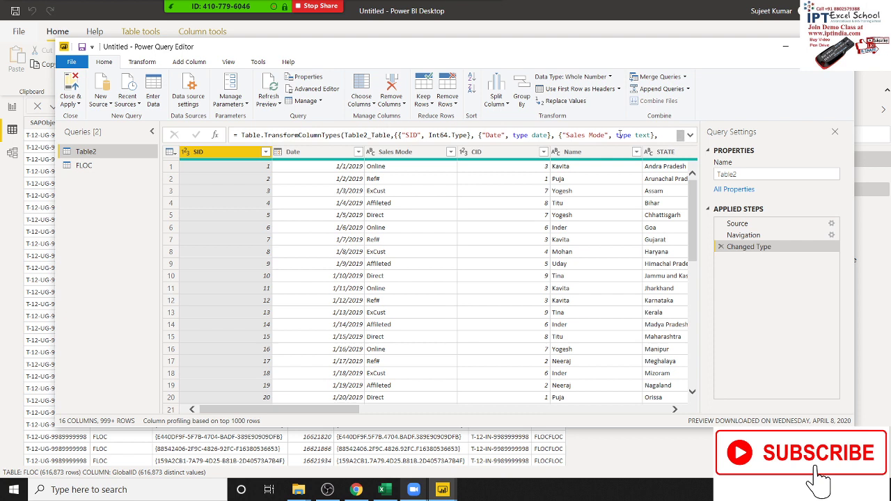
click(142, 62)
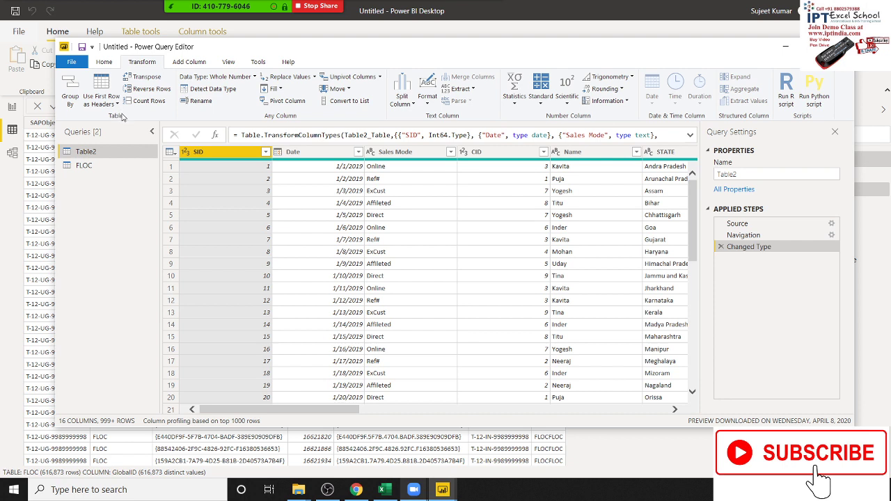
click(197, 69)
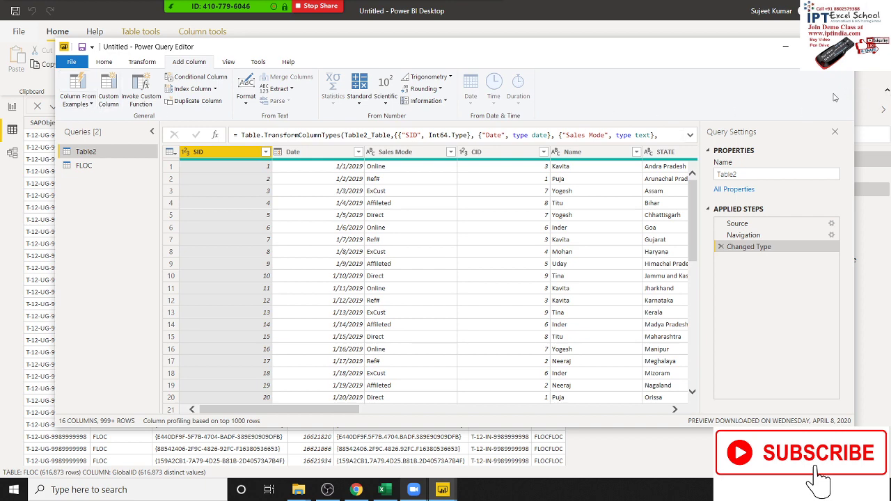
key(super+d)
mouse_move(279, 6)
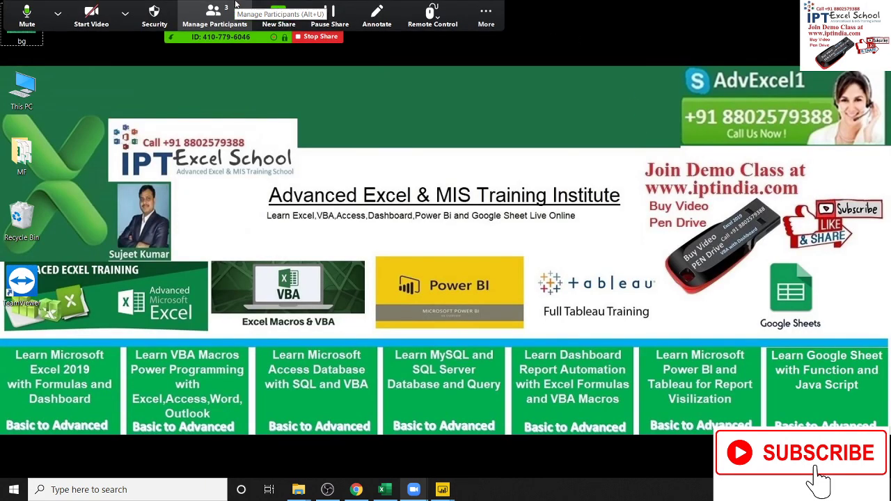